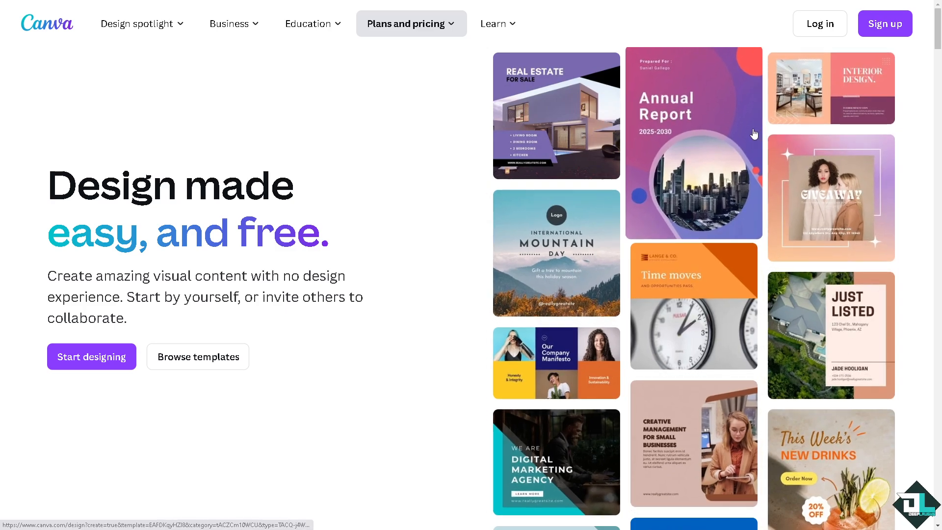
Open the sign-up page and choose to continue another way.
left_click(867, 35)
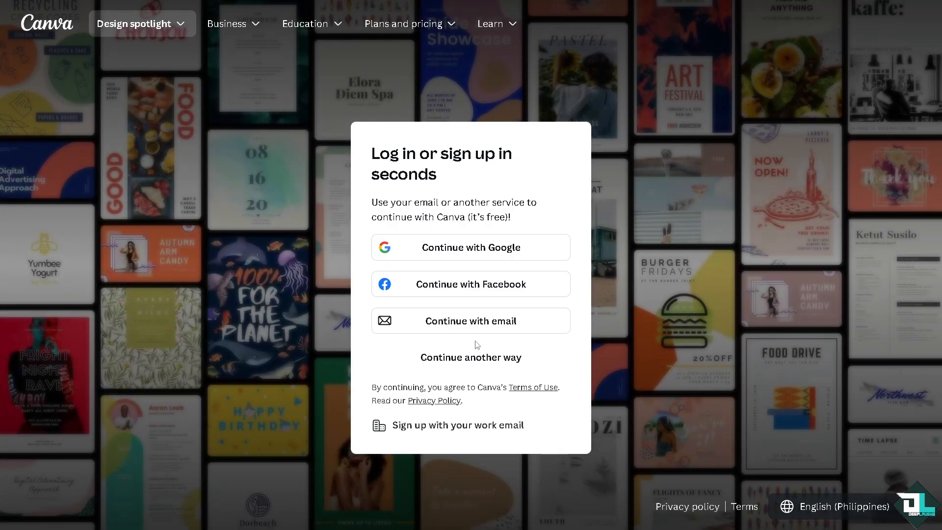
left_click(475, 354)
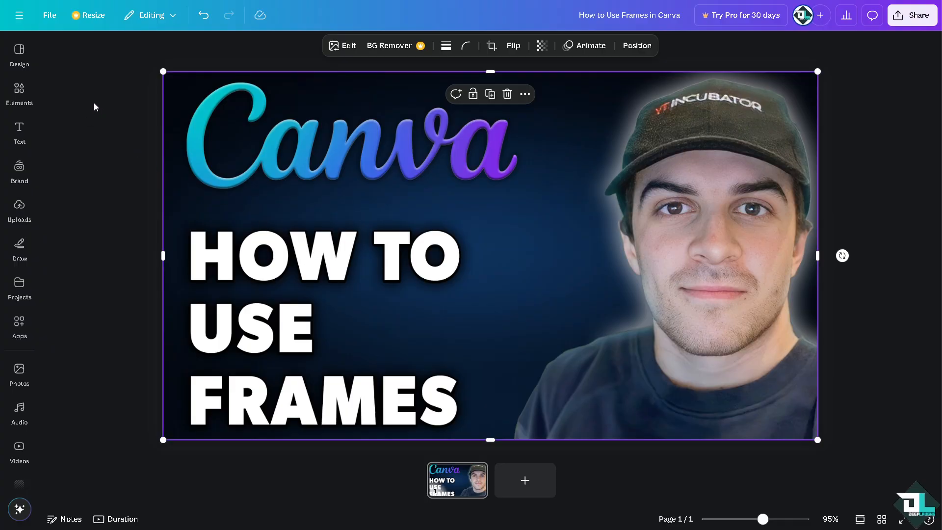
Find the Frame category among the design elements and show all available frames.
left_click(19, 130)
left_click(21, 91)
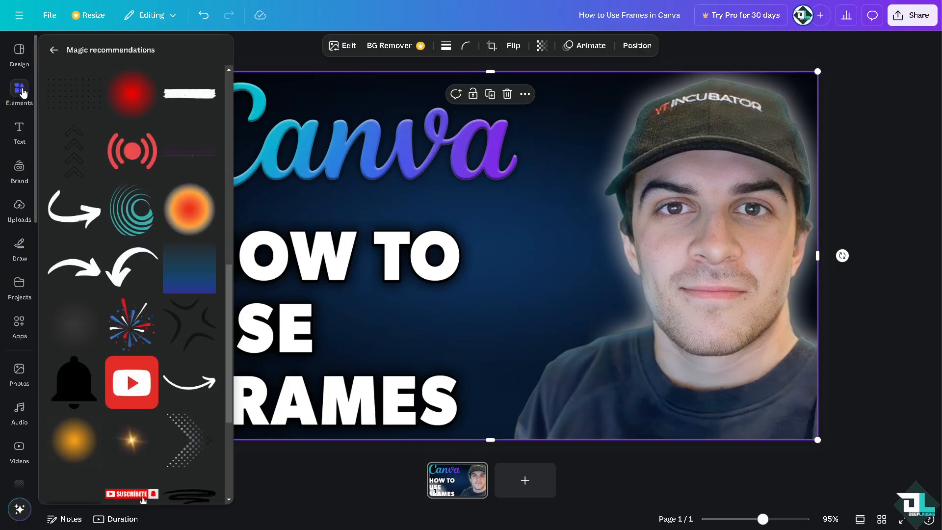
left_click(54, 51)
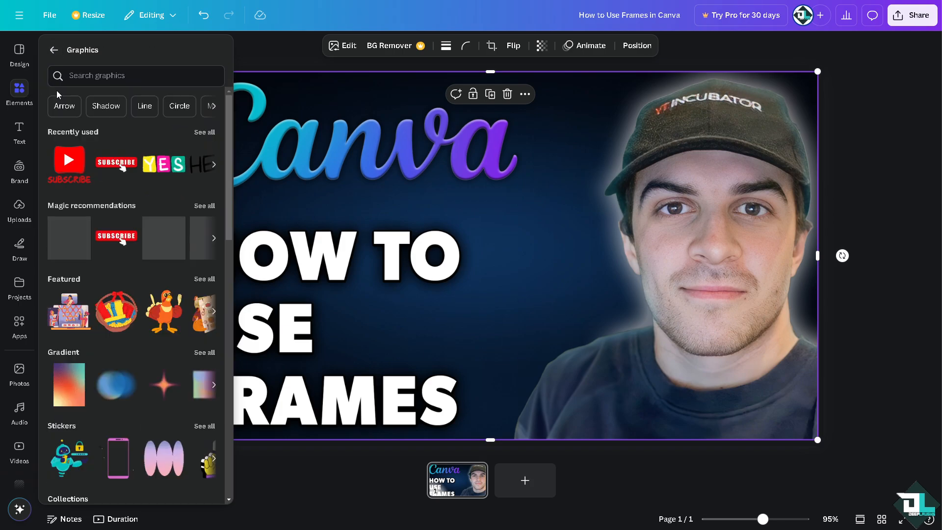
left_click(54, 50)
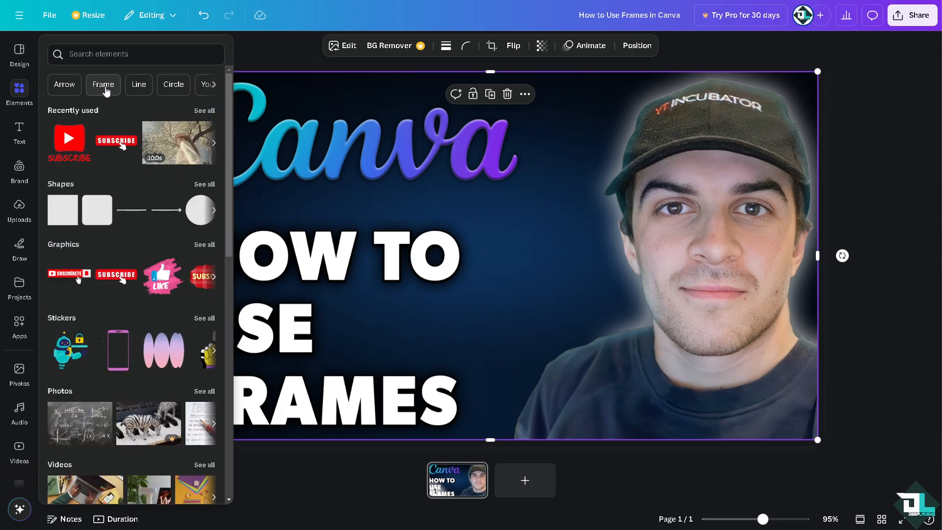
left_click(104, 85)
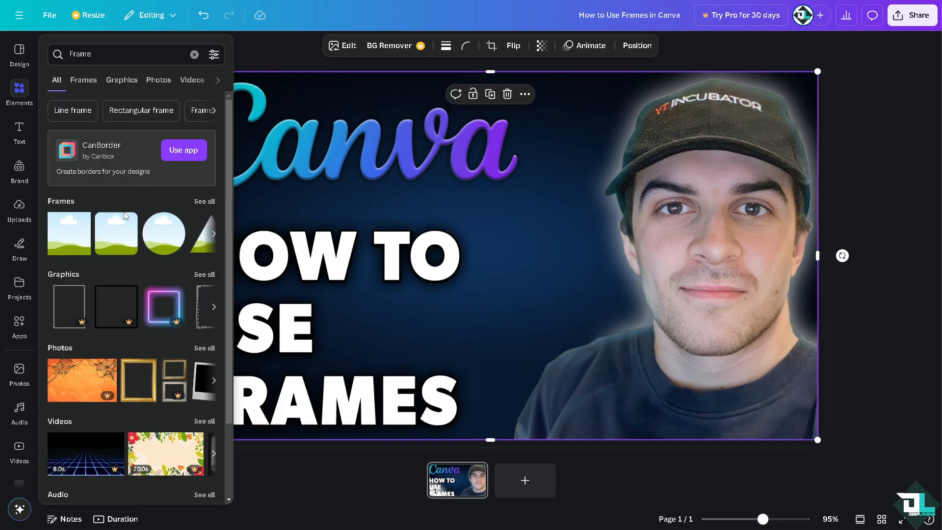
left_click(201, 205)
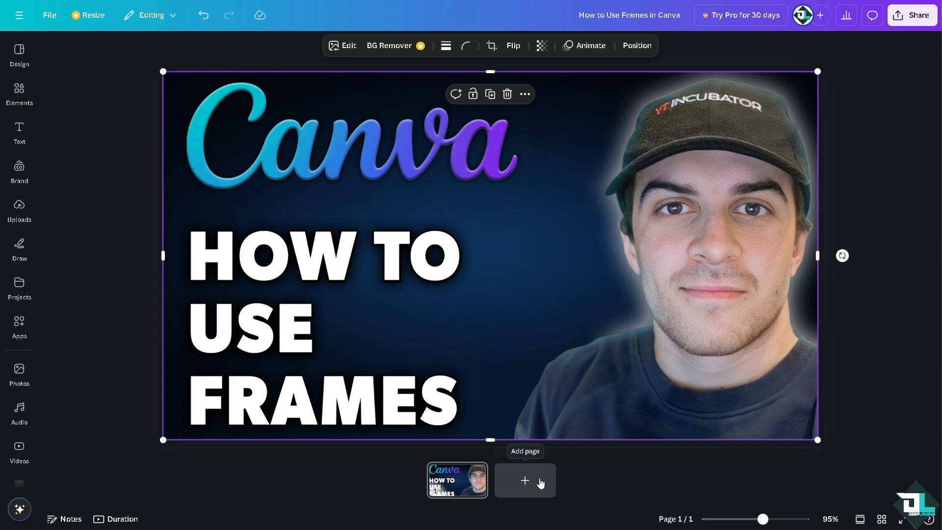
Add a blank second page and place a square frame, scaled down, in its upper-left corner.
left_click(541, 480)
left_click(20, 141)
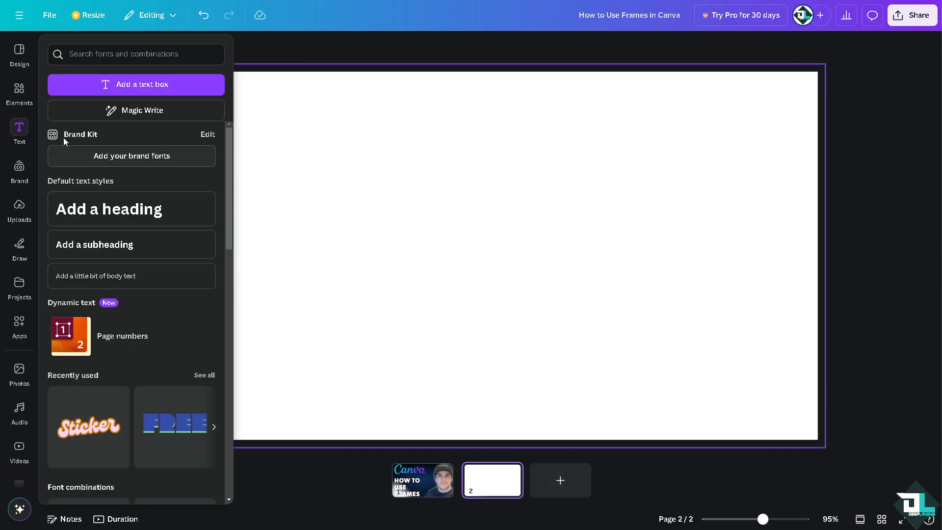
left_click(27, 96)
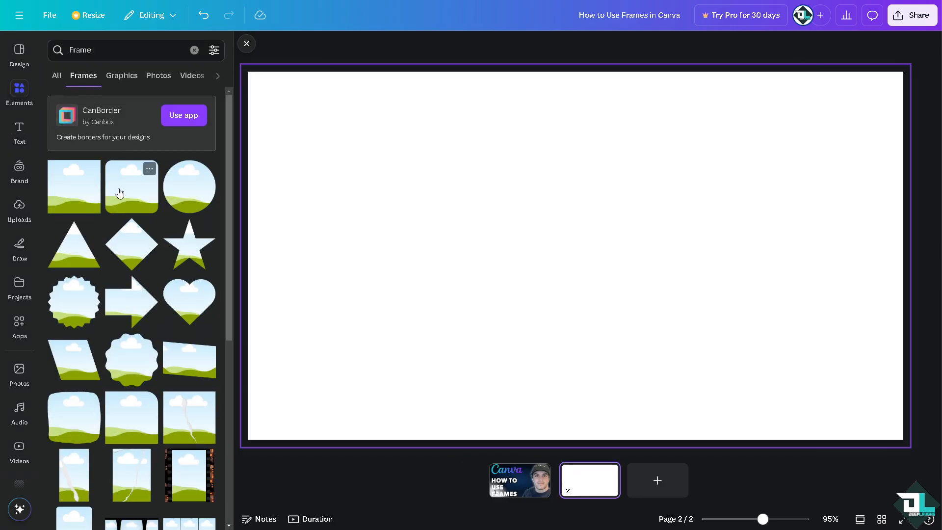
left_click(79, 192)
left_click_drag(535, 201, 318, 122)
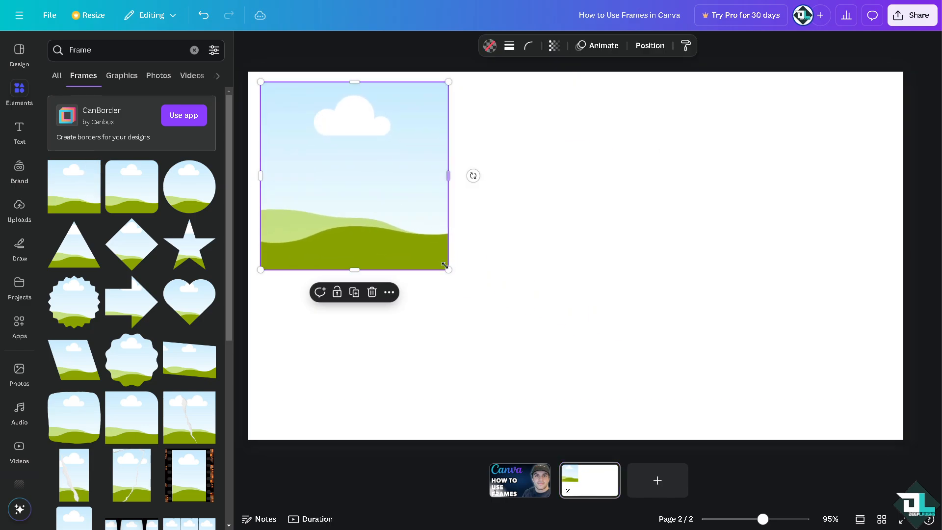
left_click_drag(443, 268, 393, 215)
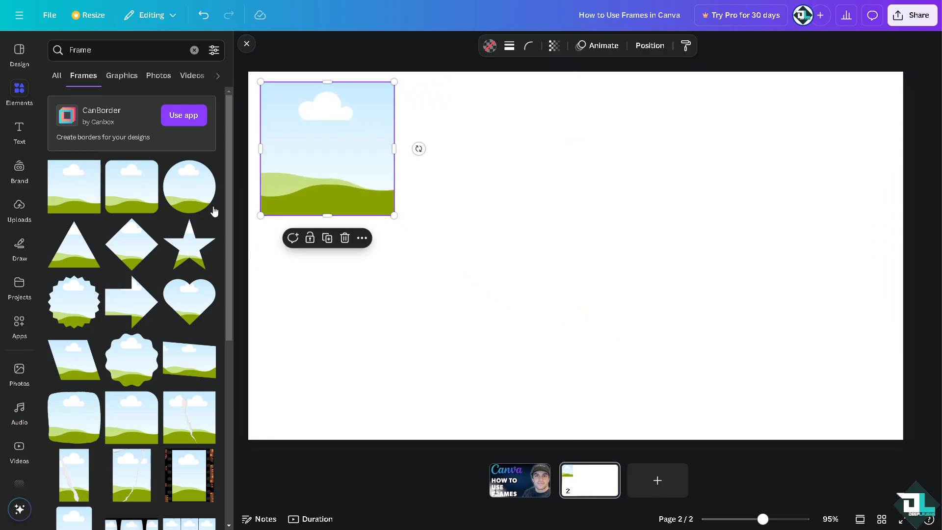
Add a circle frame beside the square one and shrink it to about the same height.
left_click(188, 187)
left_click_drag(591, 225, 525, 133)
left_click_drag(604, 265, 553, 214)
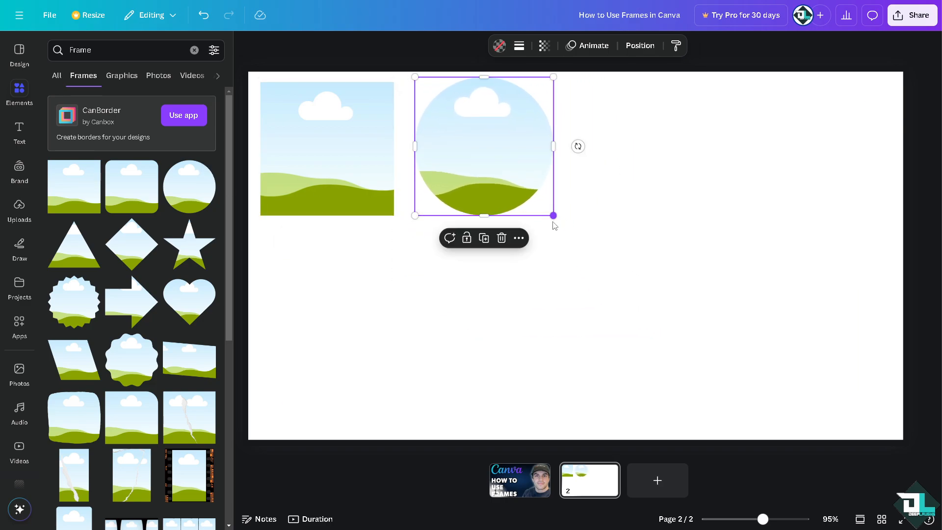
Add a triangle frame, scale it down and place it beside the circle frame in the upper row.
left_click(86, 256)
left_click_drag(619, 301, 690, 227)
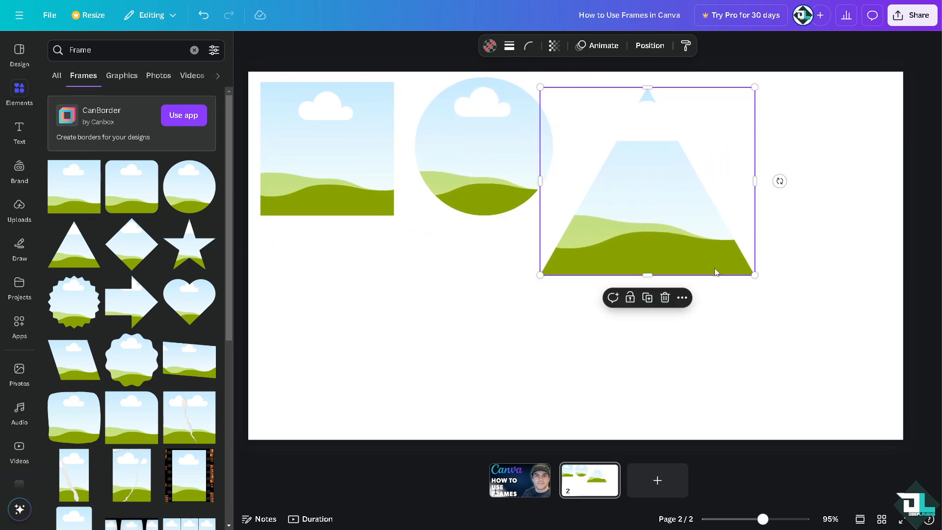
left_click_drag(755, 276, 690, 218)
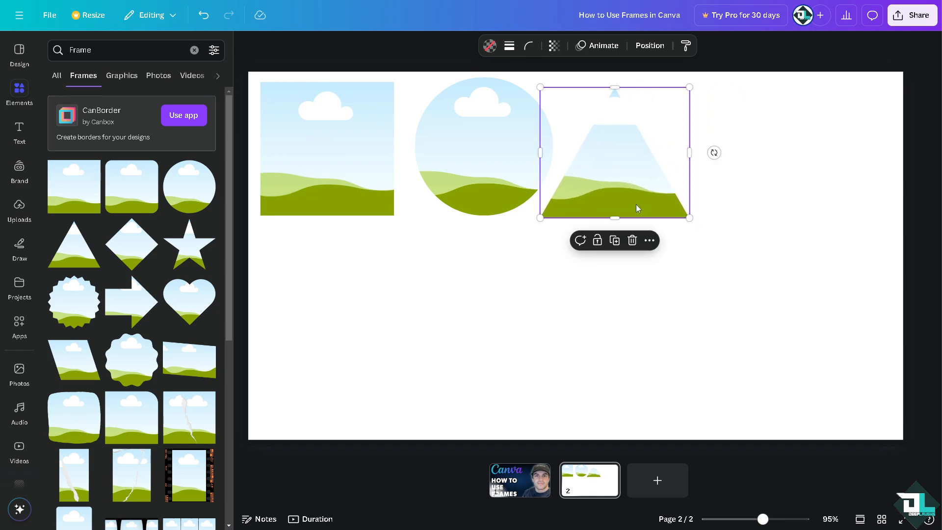
left_click_drag(635, 204, 652, 204)
Add a diamond frame, shrink it slightly and place it in the page's upper-right corner.
left_click(137, 252)
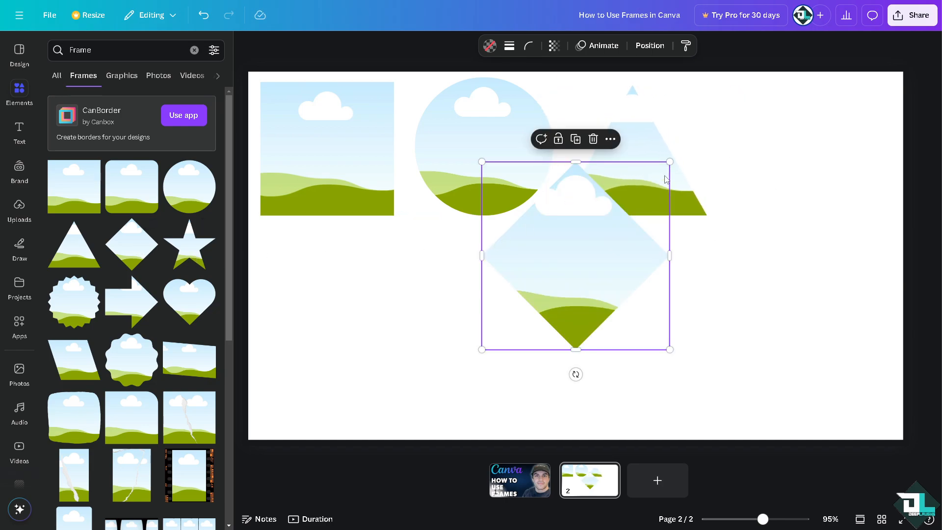
left_click_drag(668, 164, 652, 179)
left_click_drag(577, 267, 806, 165)
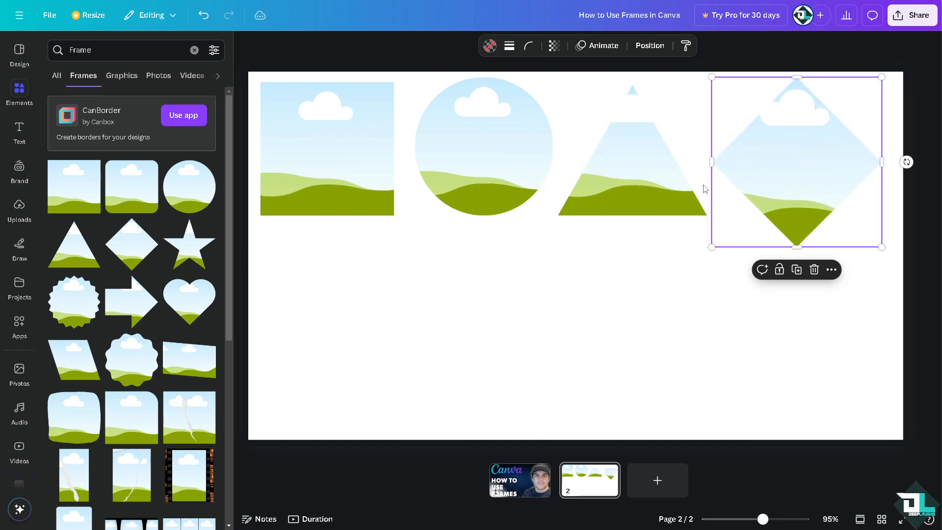
Add a star frame at the page's lower left and a heart frame at its lower middle.
left_click(178, 254)
left_click_drag(498, 244, 328, 315)
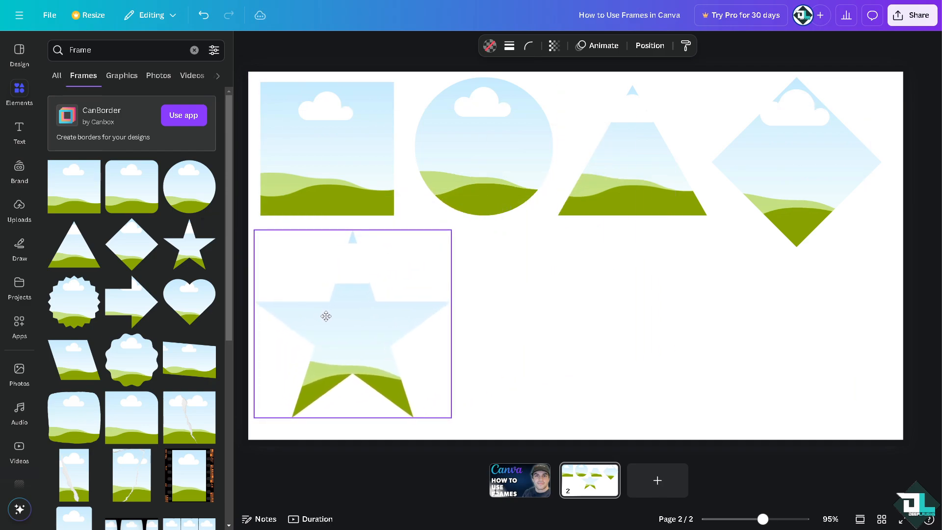
left_click(183, 309)
left_click_drag(539, 274, 562, 325)
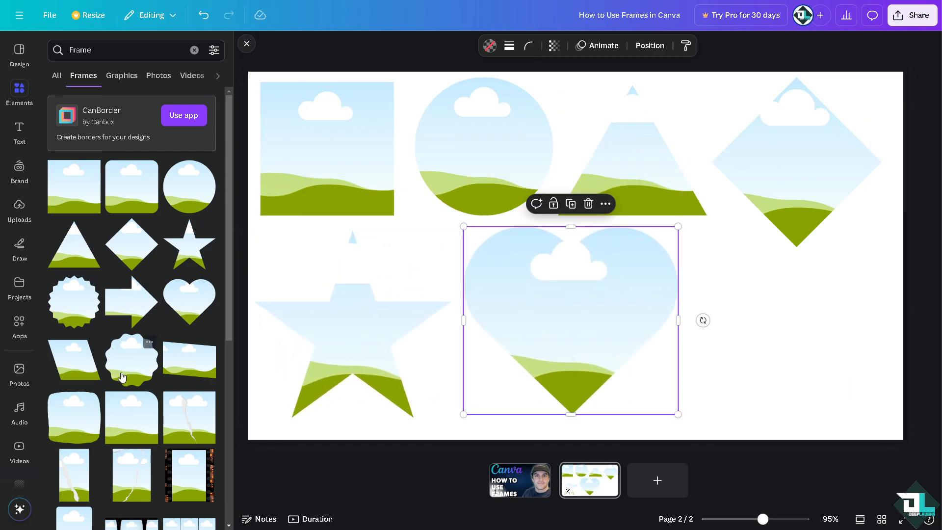
Add a right-pointing arrow frame, place it at the page's lower right and shrink it slightly below the diamond.
left_click(136, 301)
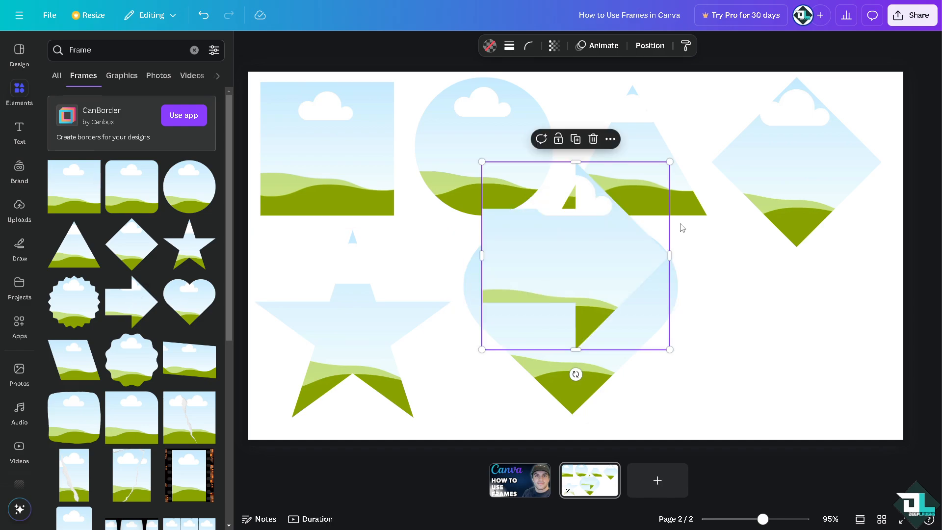
left_click_drag(580, 266, 801, 347)
left_click_drag(890, 244, 878, 256)
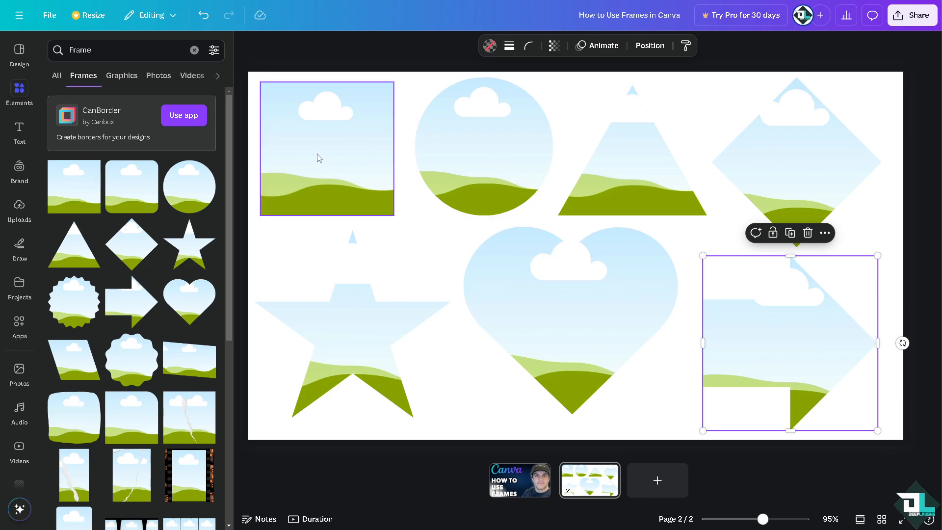
Fill the square frame with the stock photo of a team joining hands and the circle frame with the butterflies and phone photo.
left_click(24, 374)
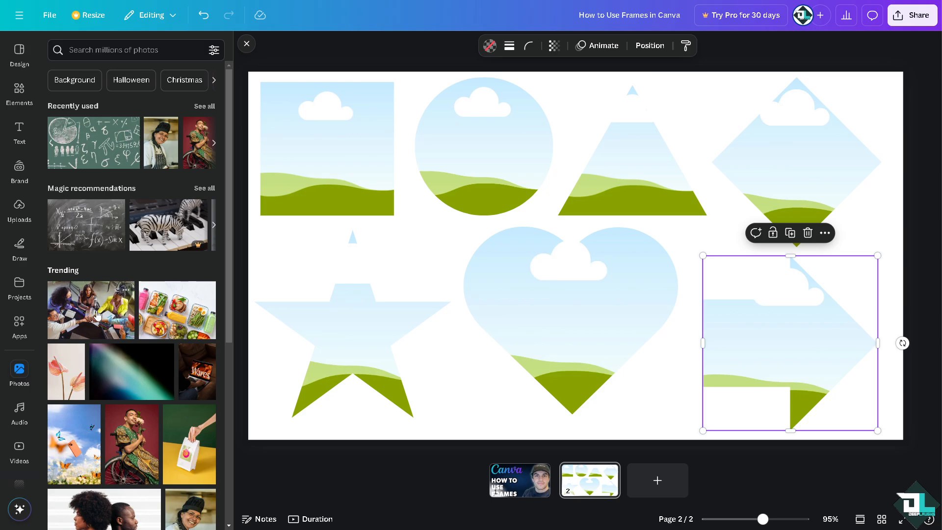
left_click_drag(99, 319, 317, 143)
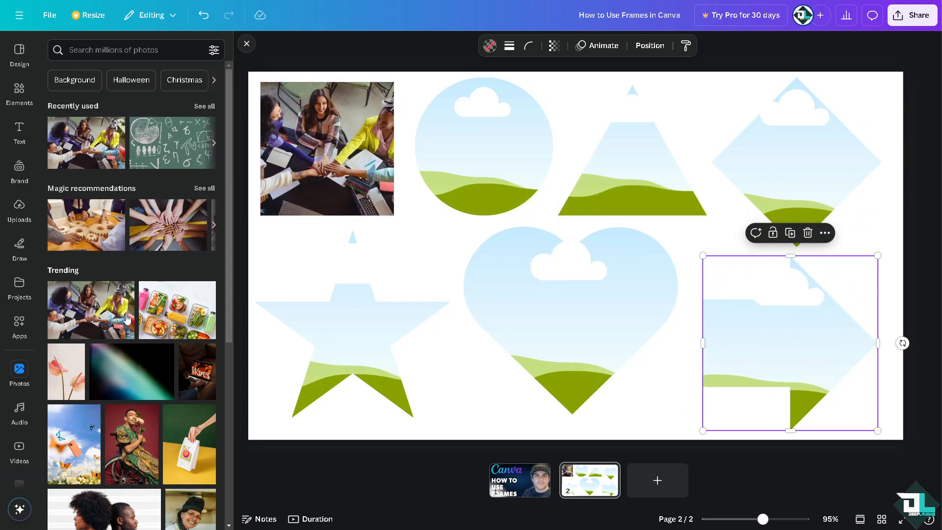
scroll(164, 321, "down", 1)
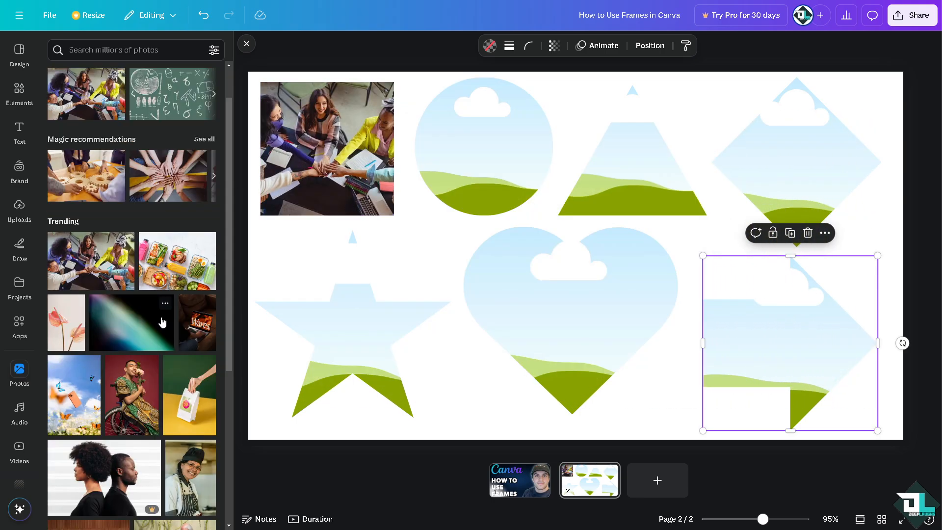
left_click_drag(74, 402, 467, 125)
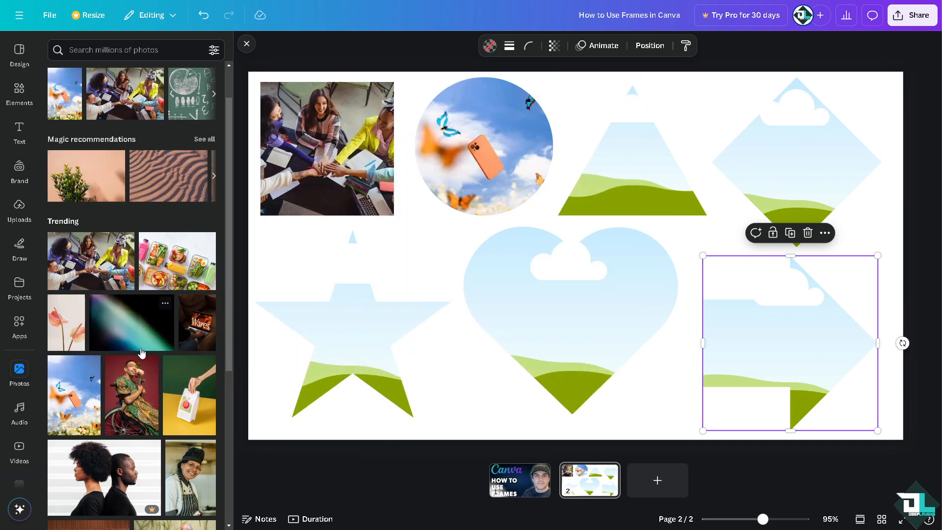
Fill the triangle frame with the stock photo of three people talking in front of a wooden wall.
scroll(87, 380, "down", 3)
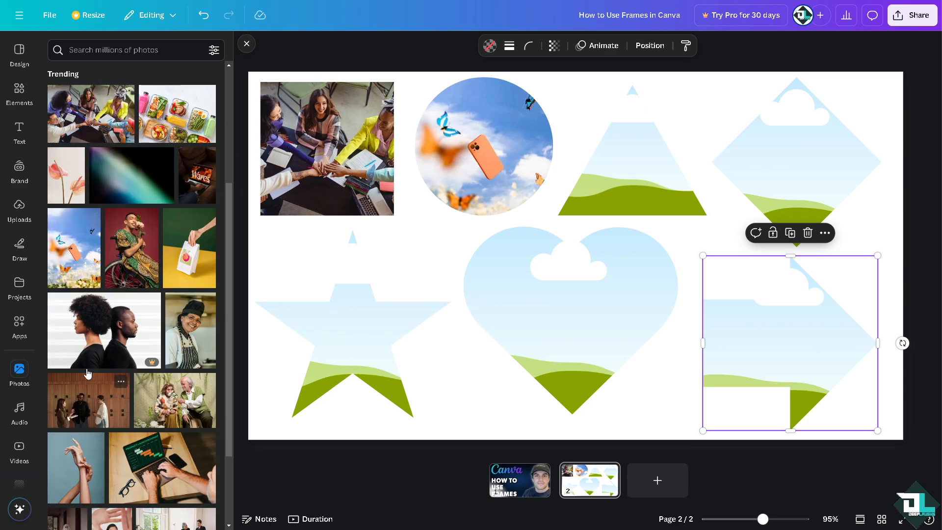
left_click_drag(136, 247, 623, 163)
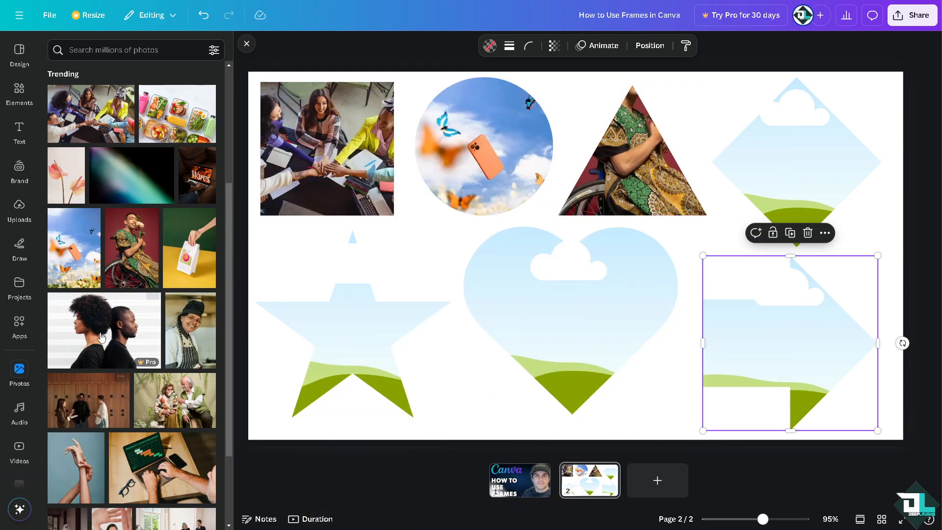
left_click_drag(120, 382, 603, 172)
left_click_drag(123, 241, 103, 298)
Fill the heart frame with the photo of a woman among confetti and the star frame with the ghost costume photo.
scroll(103, 297, "down", 2)
scroll(103, 298, "down", 3)
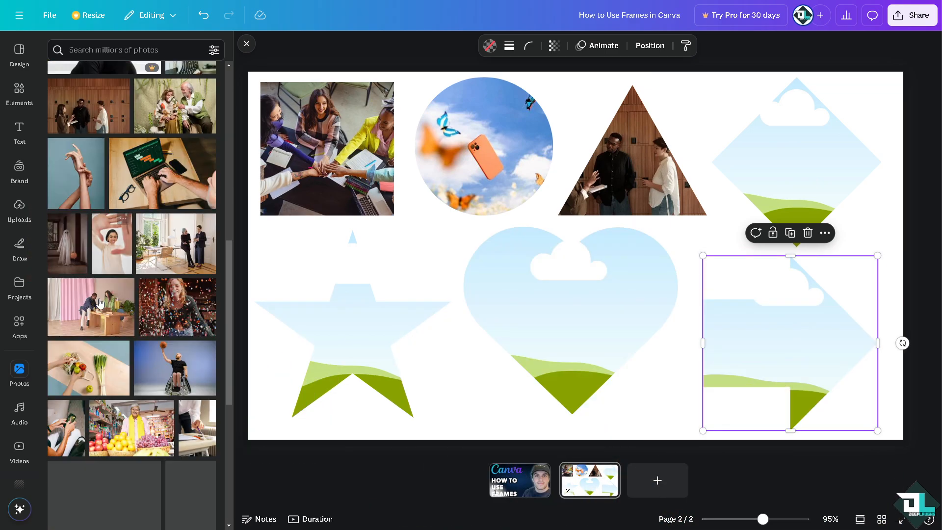
left_click_drag(177, 356, 505, 320)
left_click_drag(67, 300, 324, 333)
Fill the arrow frame with the fruit vendor photo and the diamond frame with the photo of a man in a suit.
scroll(168, 315, "down", 1)
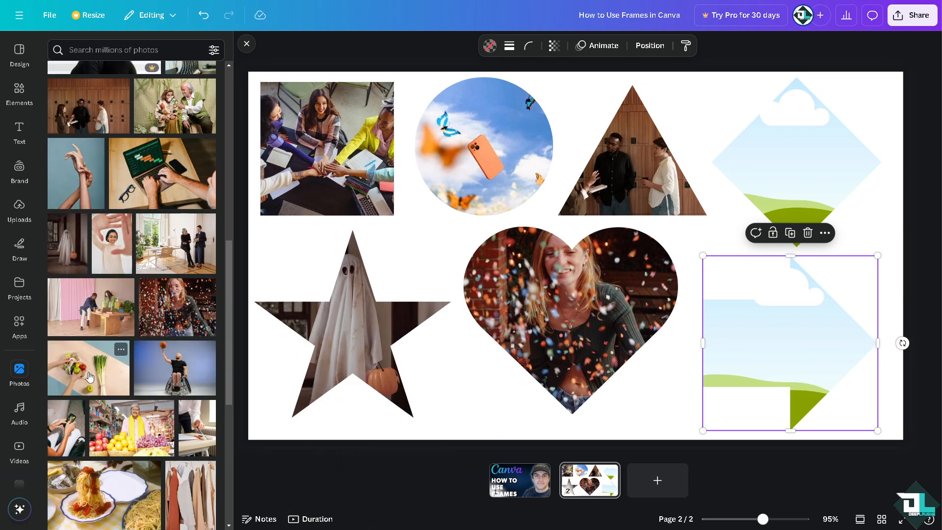
left_click_drag(132, 427, 713, 355)
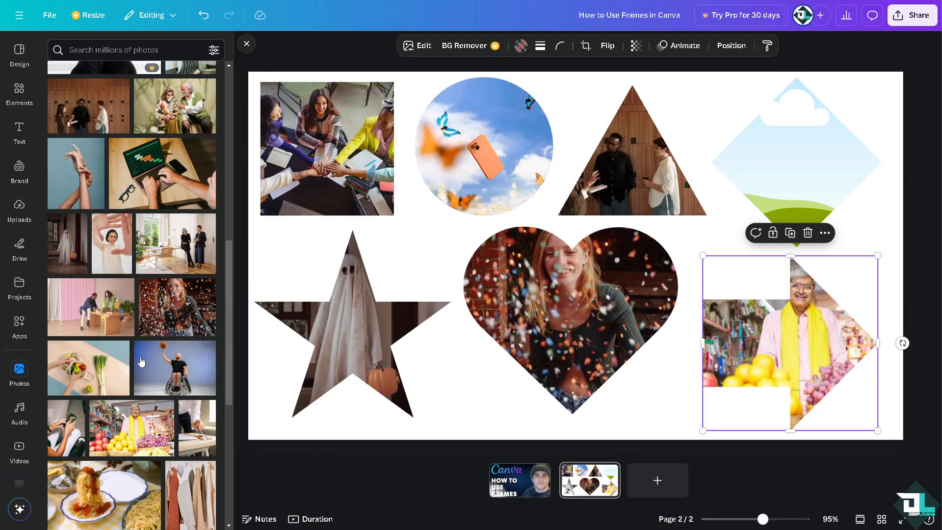
scroll(76, 321, "down", 2)
scroll(77, 321, "down", 3)
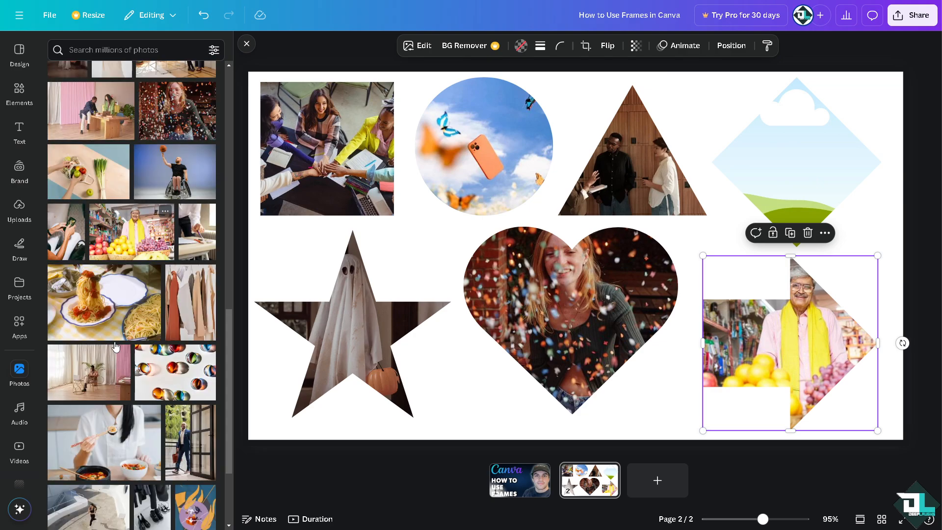
left_click_drag(190, 390, 769, 178)
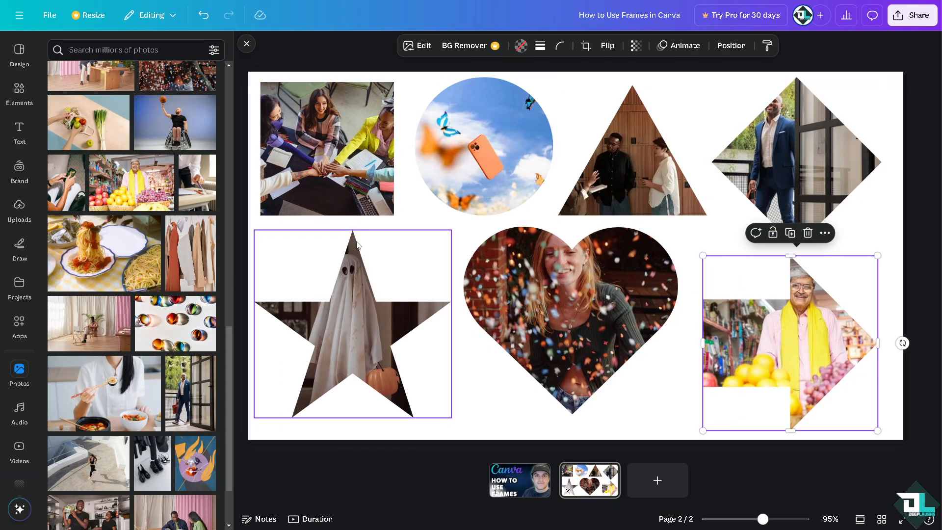
Apply the recently used flame background to page 2 and add a blank third page.
scroll(15, 394, "down", 3)
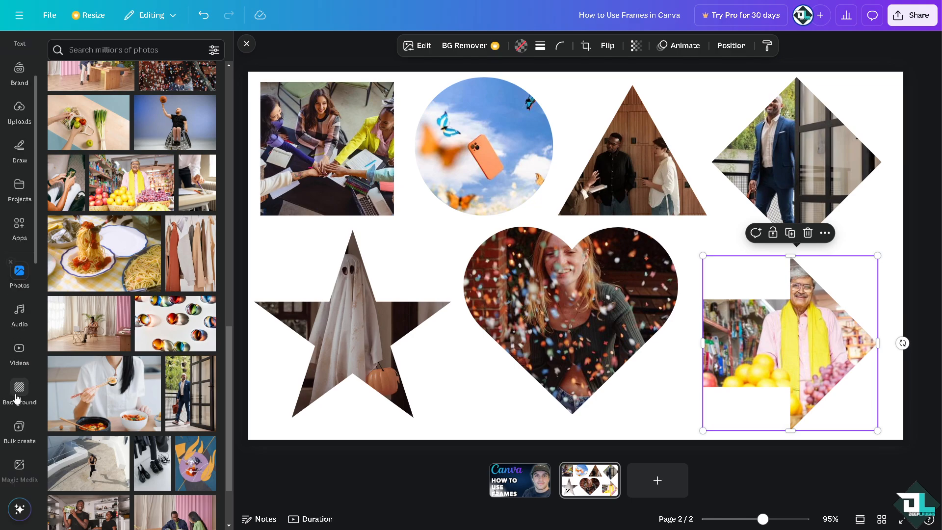
left_click(20, 341)
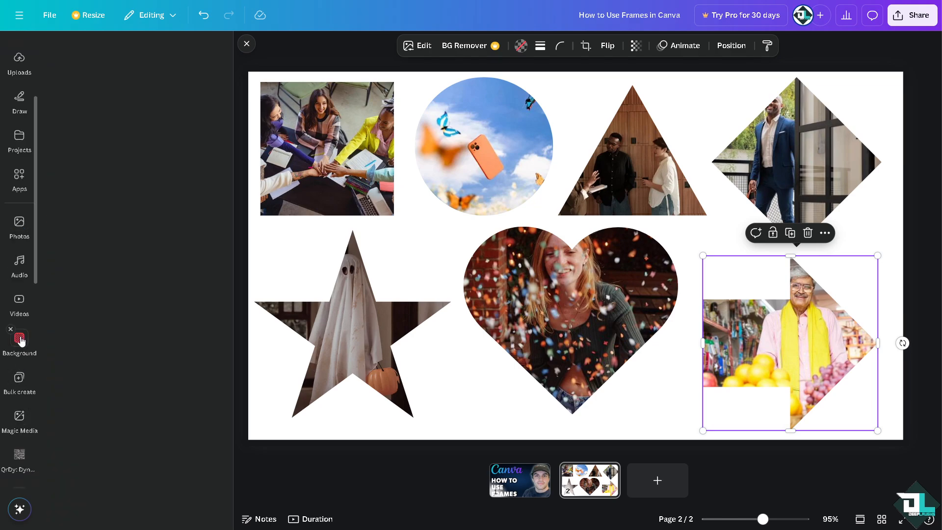
left_click(63, 156)
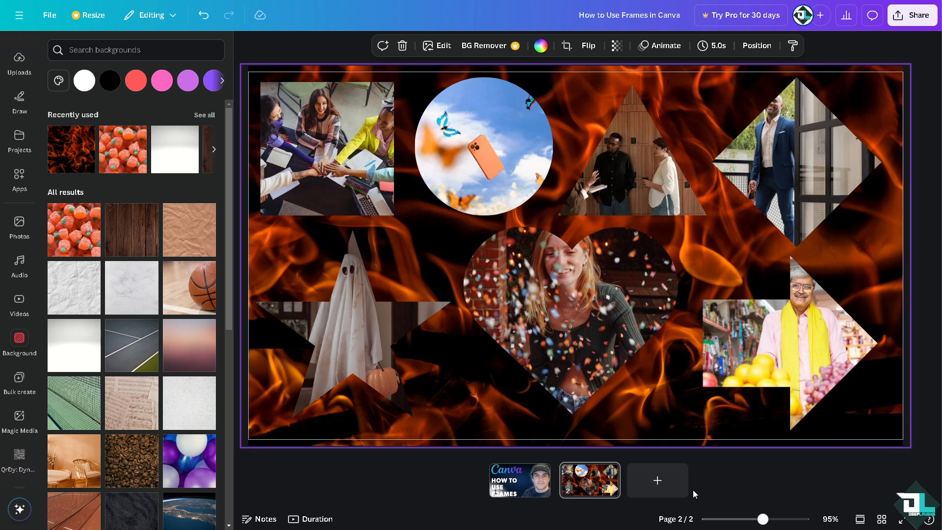
left_click(635, 484)
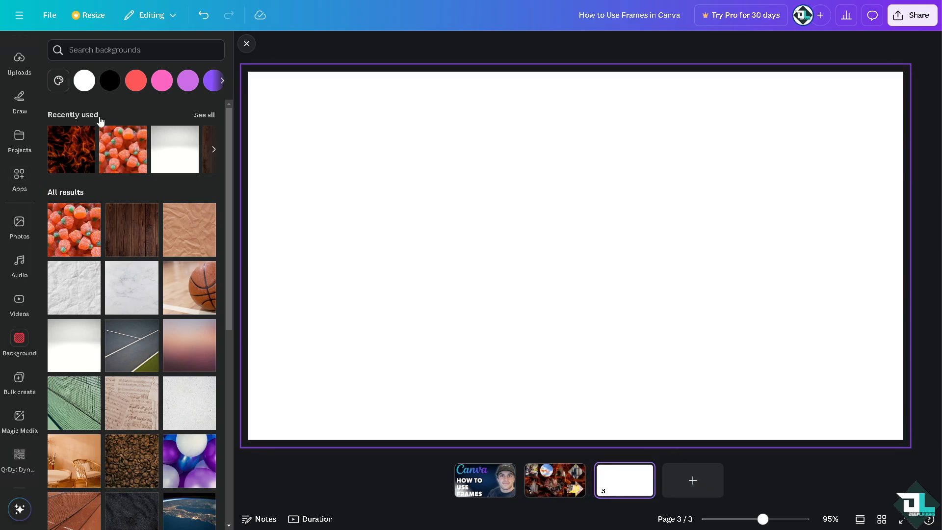
Add a desktop monitor frame to page 3, move it to the page's upper-left corner and shrink it.
scroll(34, 270, "up", 3)
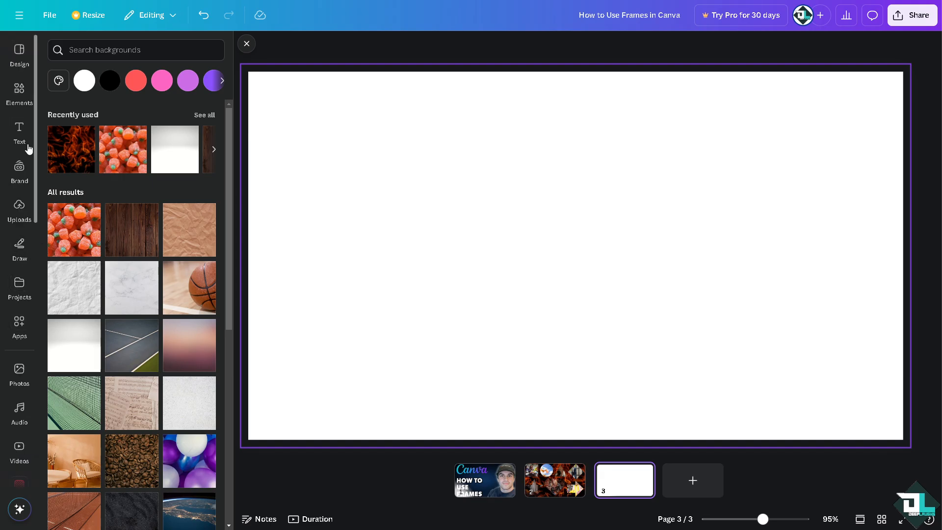
left_click(19, 93)
scroll(168, 308, "down", 4)
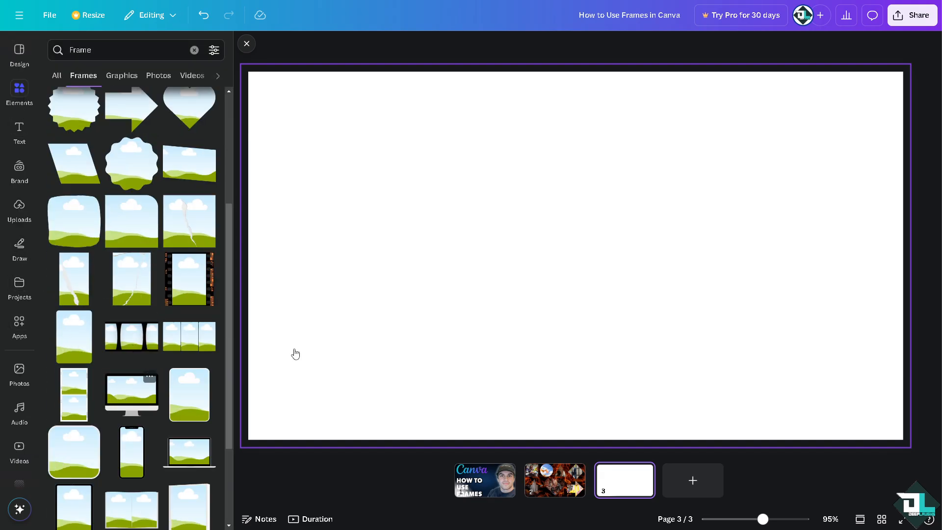
left_click_drag(533, 214, 335, 126)
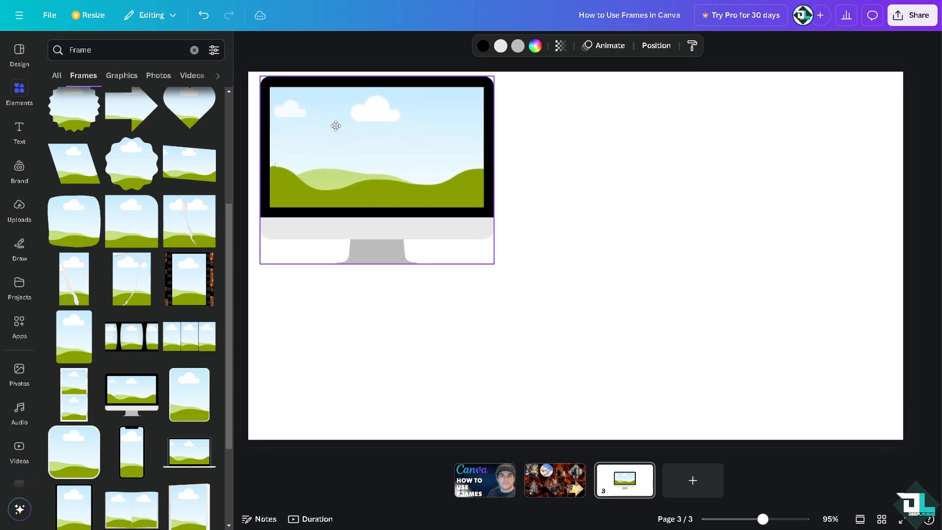
left_click_drag(494, 263, 432, 215)
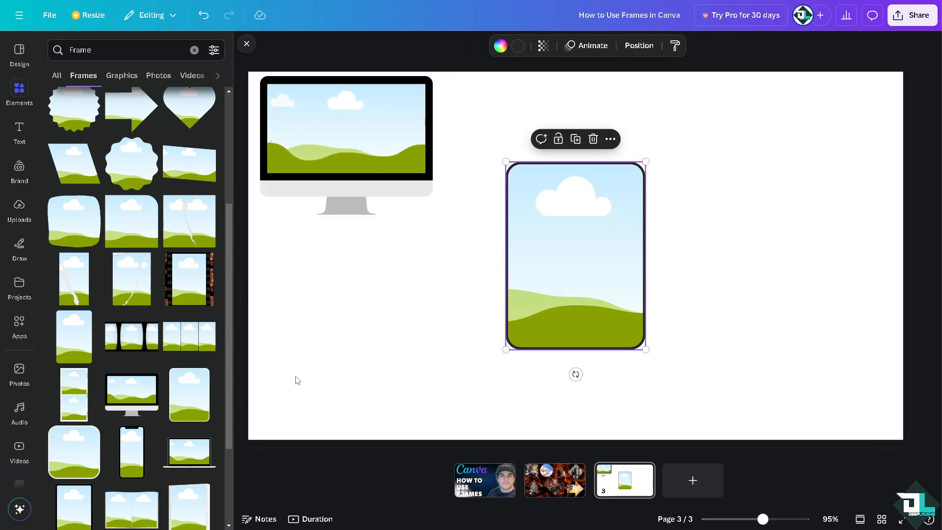
Place the rounded rectangle frame beside the monitor, then add a smartphone frame and position it to the right of the rectangle.
left_click_drag(579, 256, 529, 155)
left_click(132, 444)
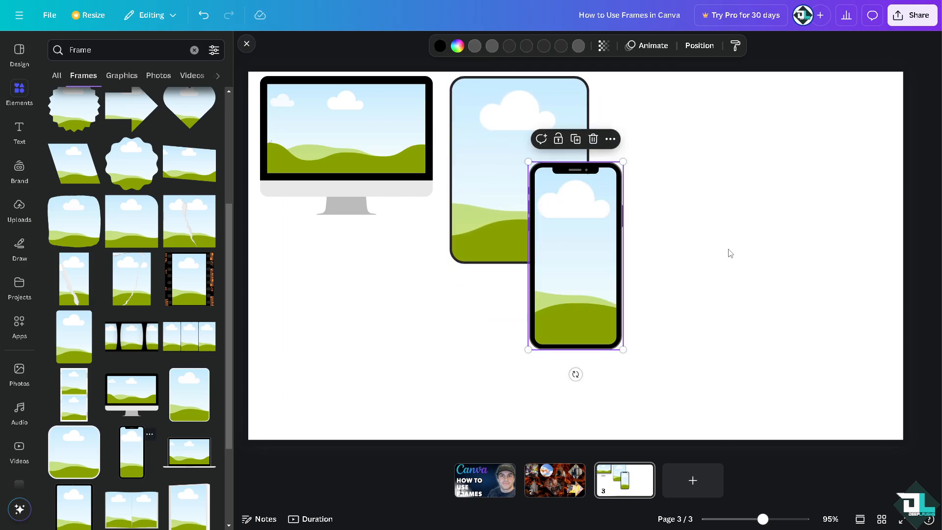
left_click_drag(590, 260, 687, 173)
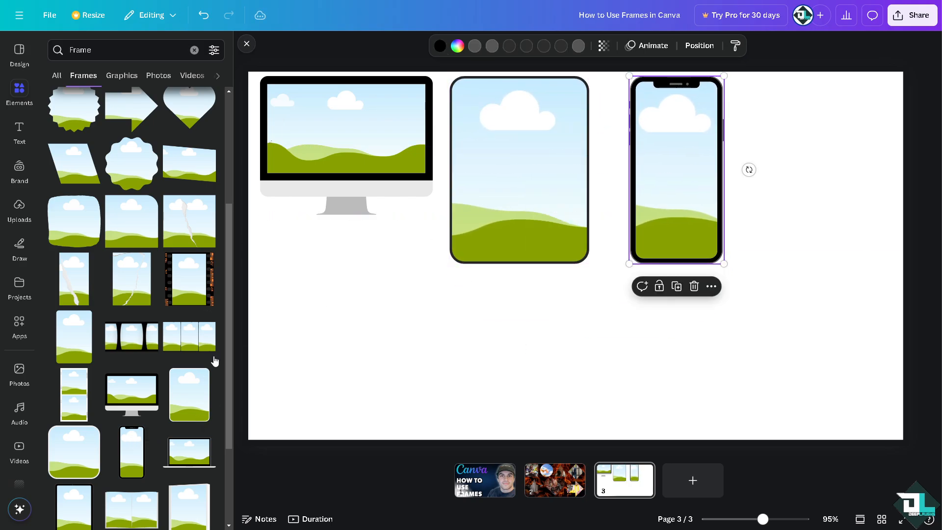
Add a laptop frame, scale it down and place it beneath the desktop monitor frame.
scroll(191, 361, "down", 2)
left_click(190, 356)
left_click_drag(602, 261, 436, 339)
left_click_drag(570, 241, 530, 280)
left_click_drag(432, 332, 442, 335)
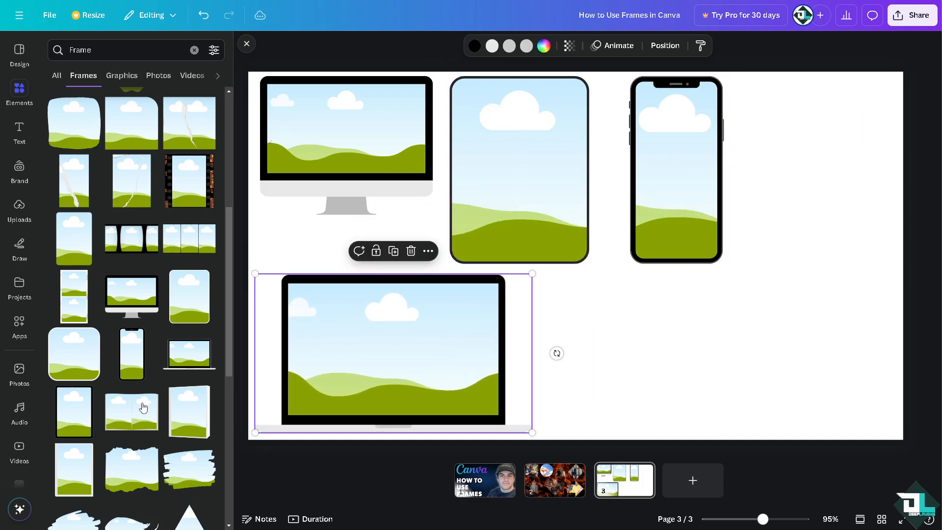
Add a black tablet frame, shrink it slightly and place it beside the laptop along the same lower edge.
scroll(147, 387, "down", 1)
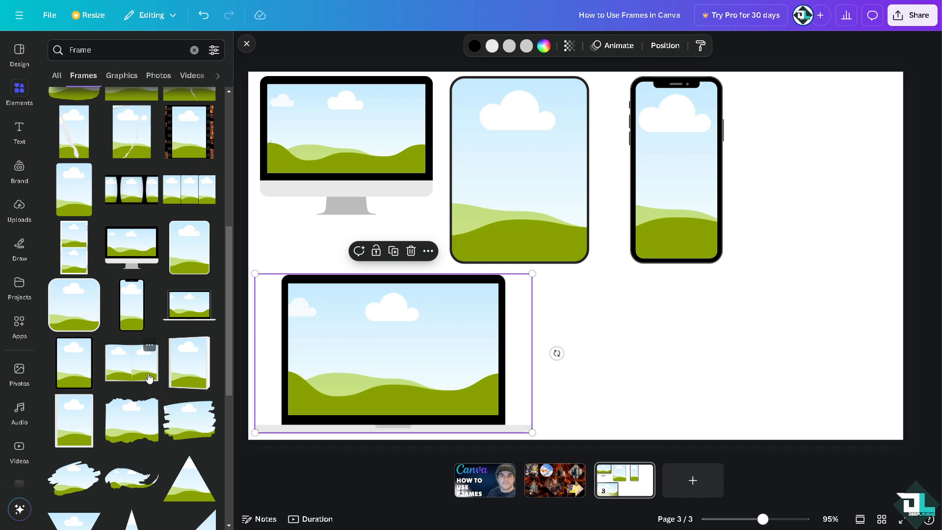
left_click(79, 363)
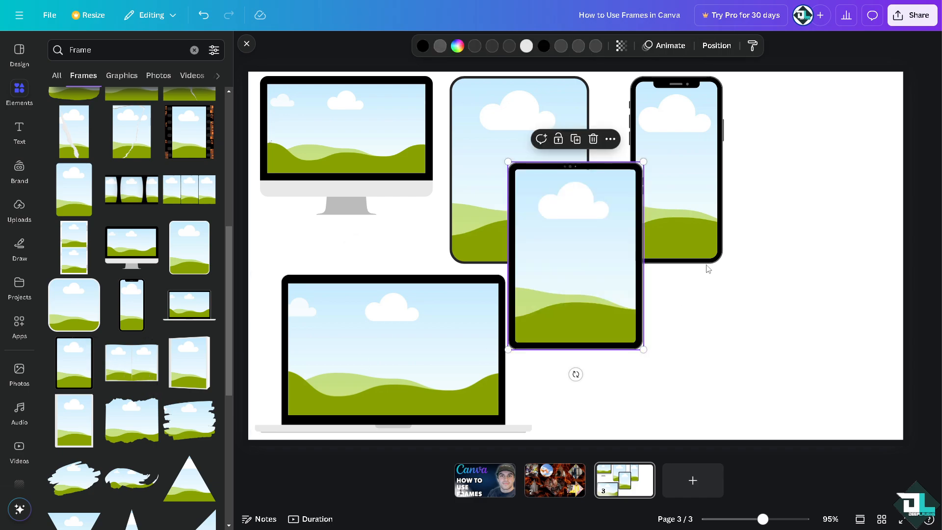
left_click_drag(643, 164, 626, 187)
left_click_drag(571, 293, 604, 367)
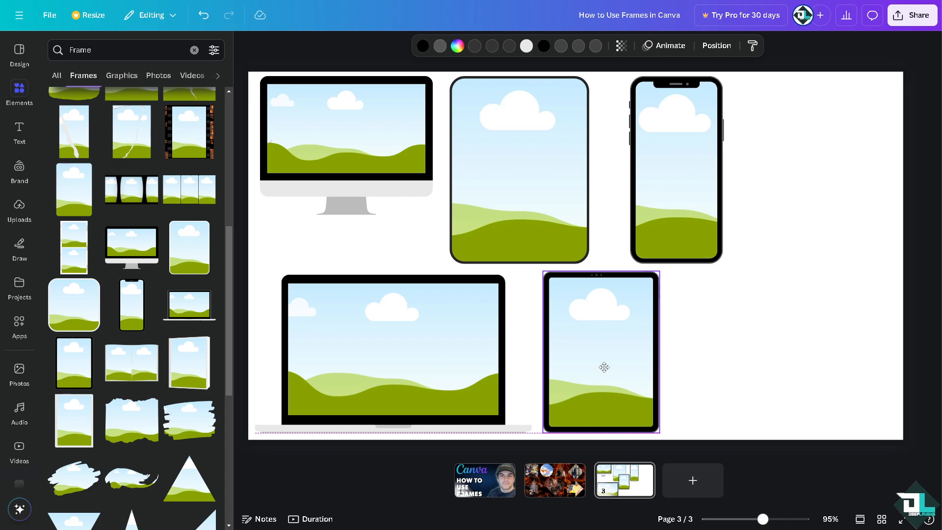
left_click(801, 352)
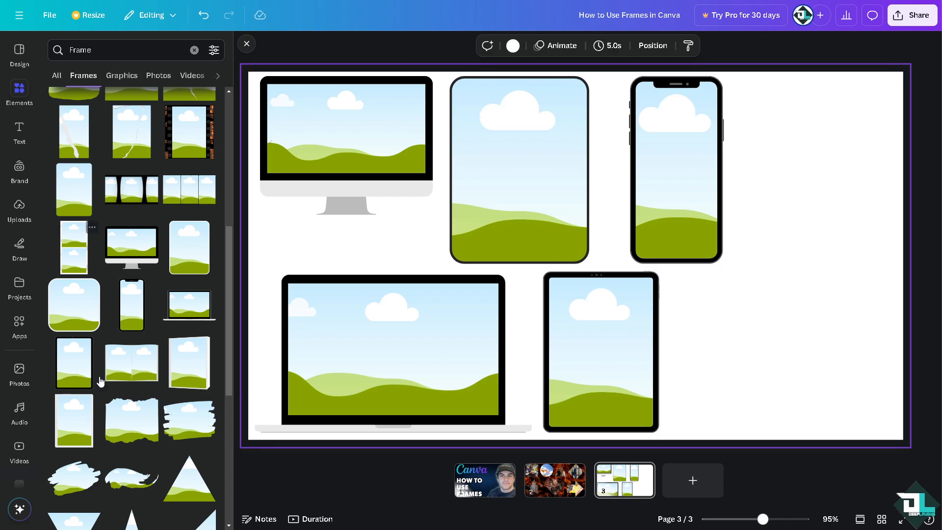
Fill the monitor frame with the blossom tree woman video and the laptop frame with the green hills video.
left_click(19, 447)
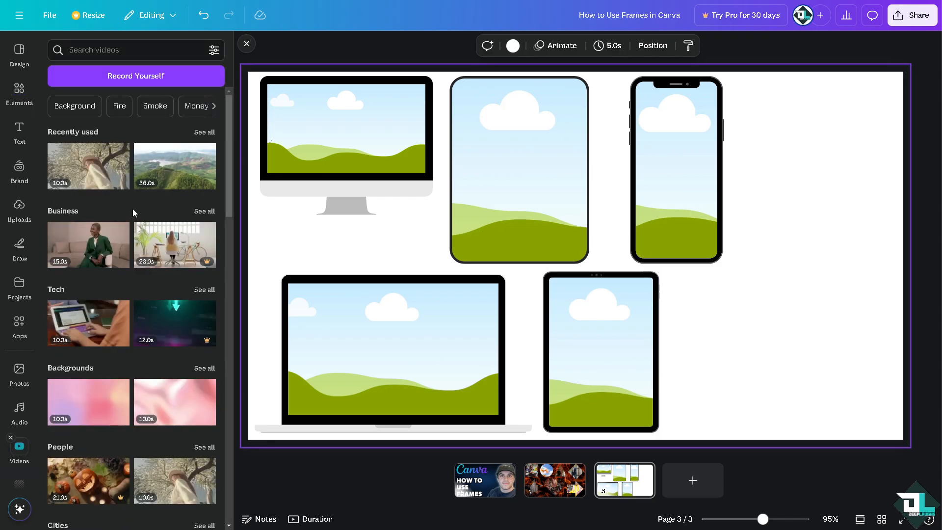
left_click_drag(90, 168, 324, 141)
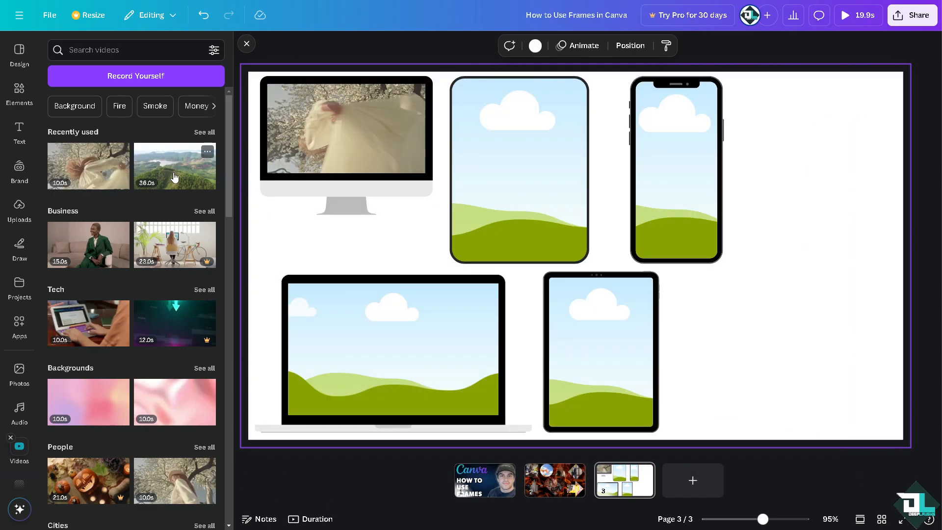
left_click_drag(174, 177, 399, 321)
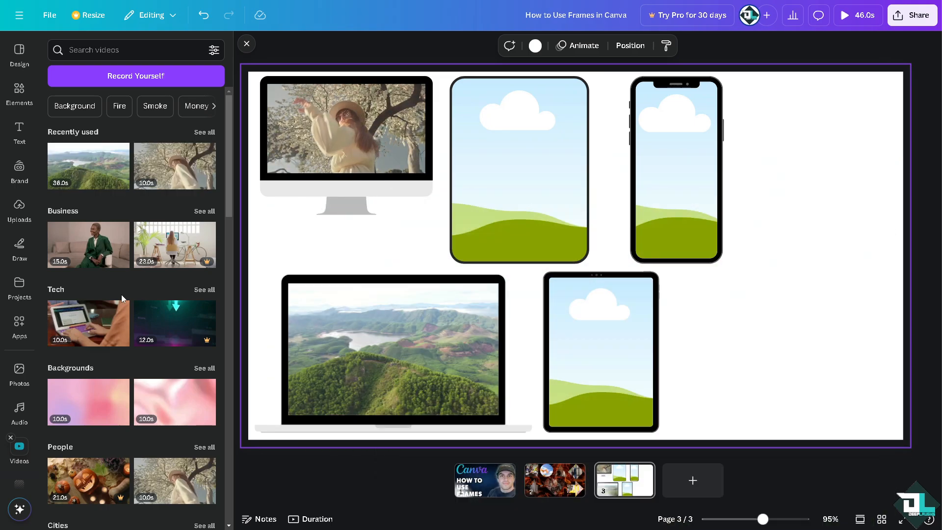
Fill the tablet frame with the campfire video from the Nature category.
scroll(122, 294, "down", 4)
scroll(96, 302, "down", 2)
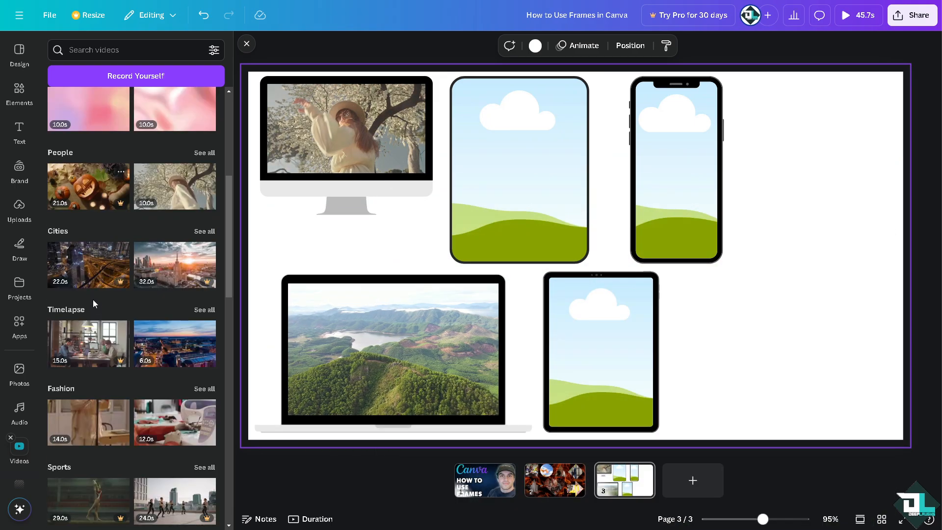
scroll(93, 299, "down", 3)
scroll(93, 299, "down", 3)
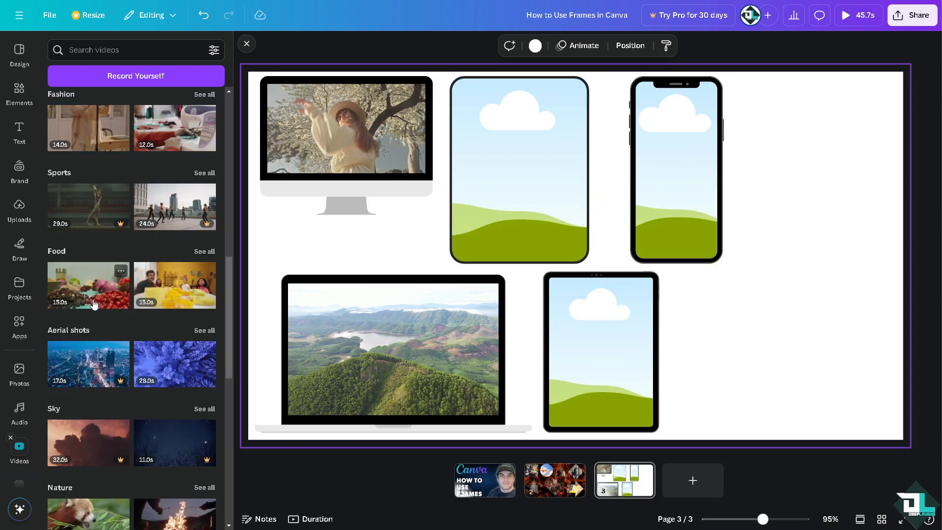
scroll(91, 300, "down", 4)
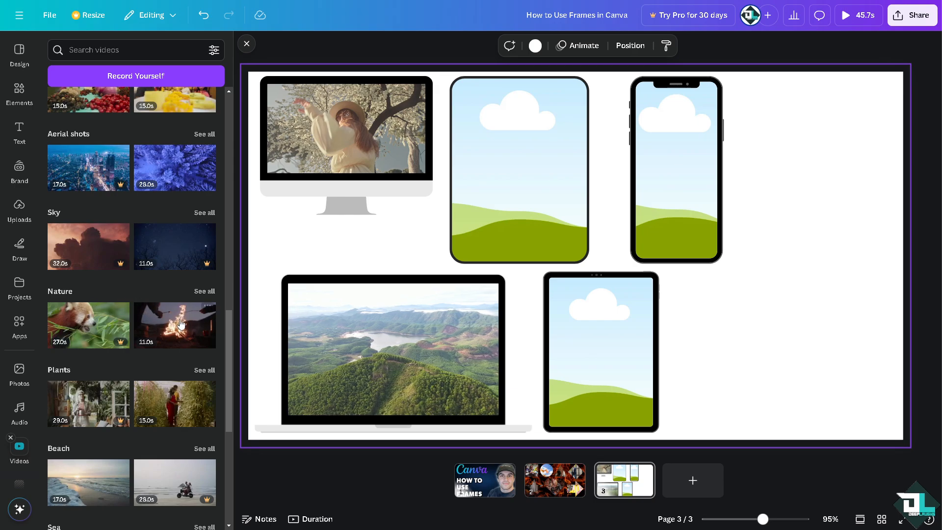
left_click_drag(175, 324, 589, 296)
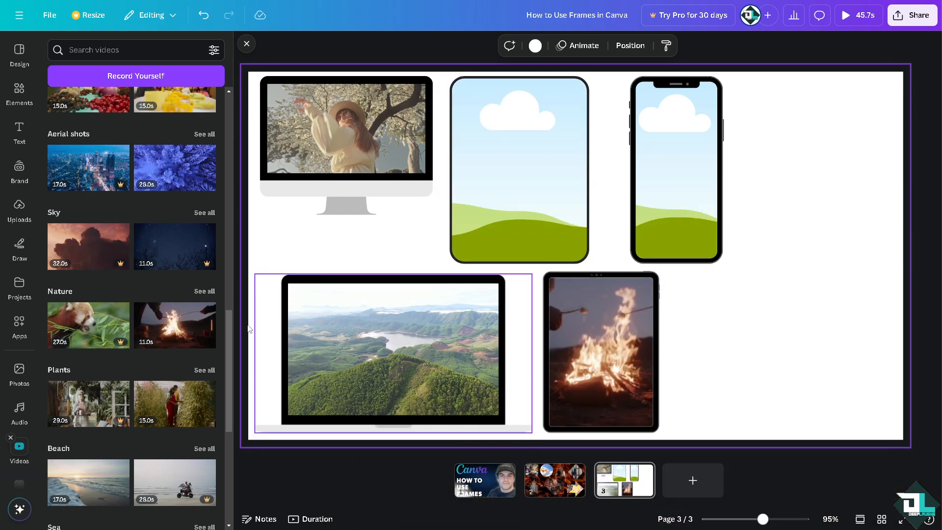
Fill the rounded rectangle frame with the 17-second sunset shoreline video from the Beach category.
scroll(138, 337, "down", 3)
scroll(137, 337, "down", 4)
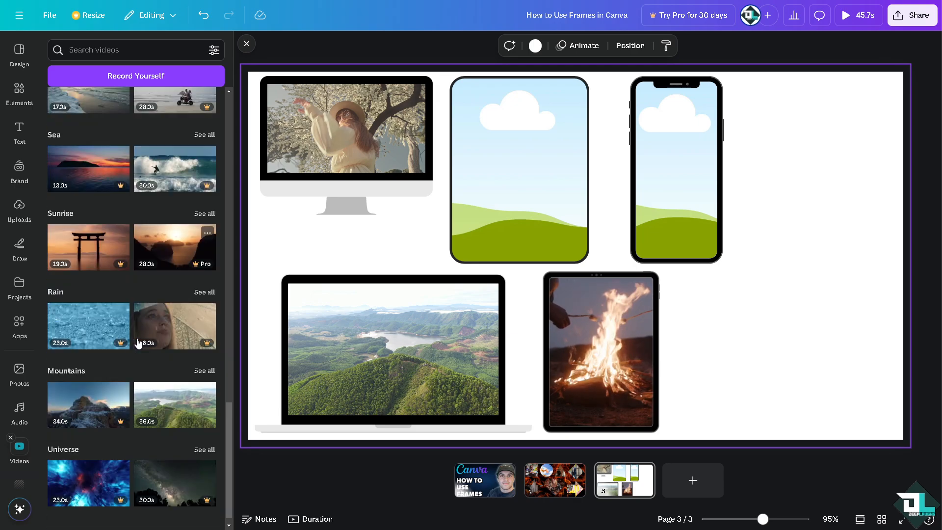
scroll(140, 357, "down", 1)
scroll(137, 356, "up", 1)
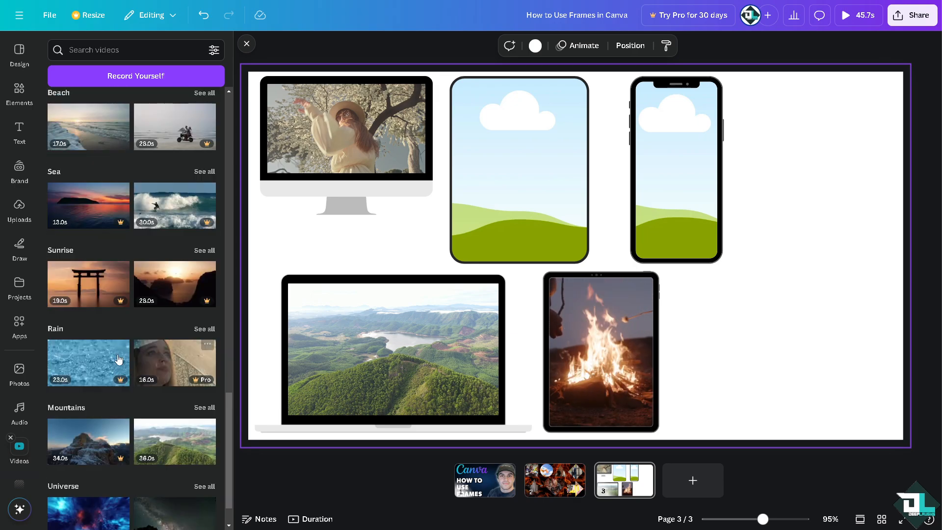
scroll(128, 348, "down", 1)
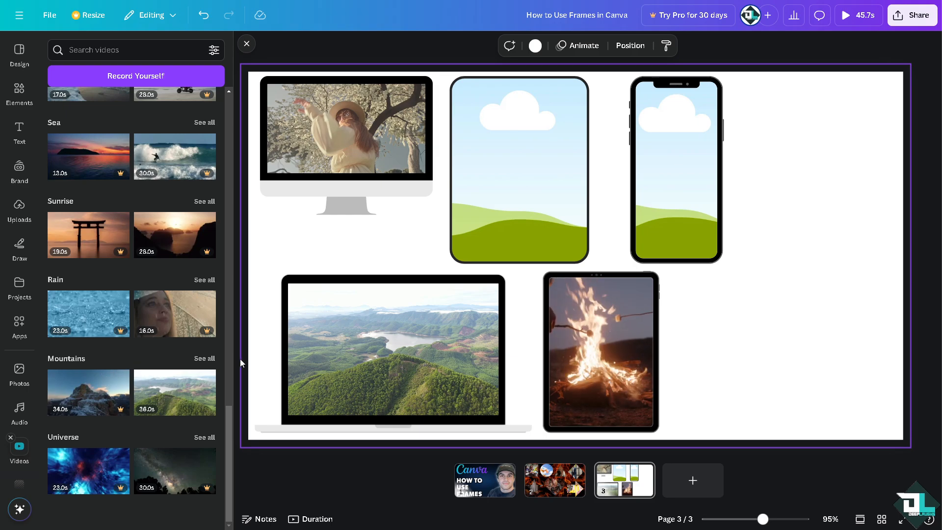
left_click(227, 396)
scroll(201, 387, "down", 3)
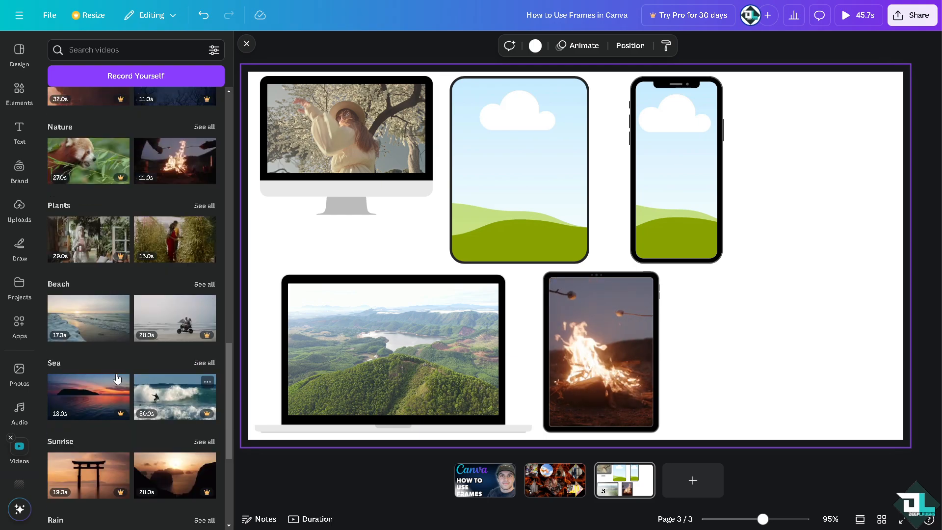
left_click_drag(88, 329, 534, 187)
Fill the smartphone frame with the 14-second Fashion video of a person working with tripod-mounted equipment.
scroll(126, 348, "down", 5)
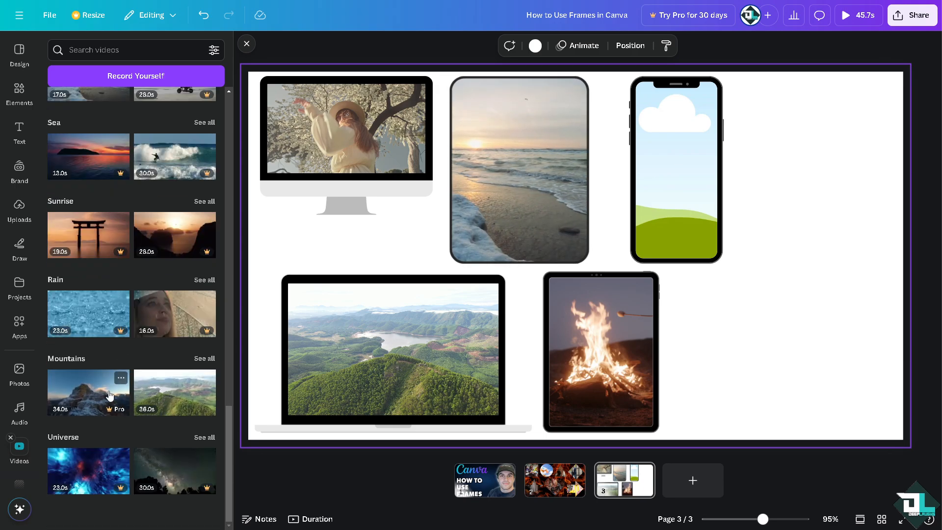
scroll(118, 388, "up", 5)
scroll(135, 363, "up", 9)
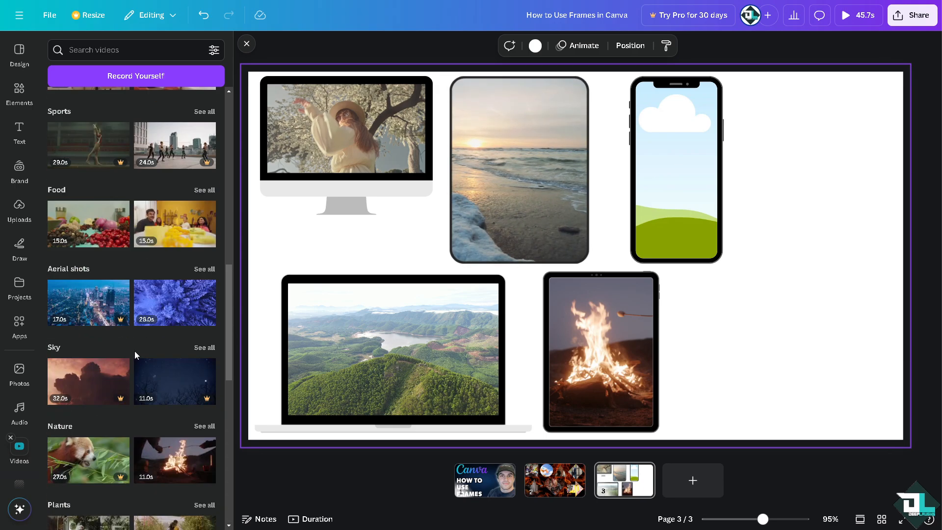
left_click_drag(81, 222, 651, 179)
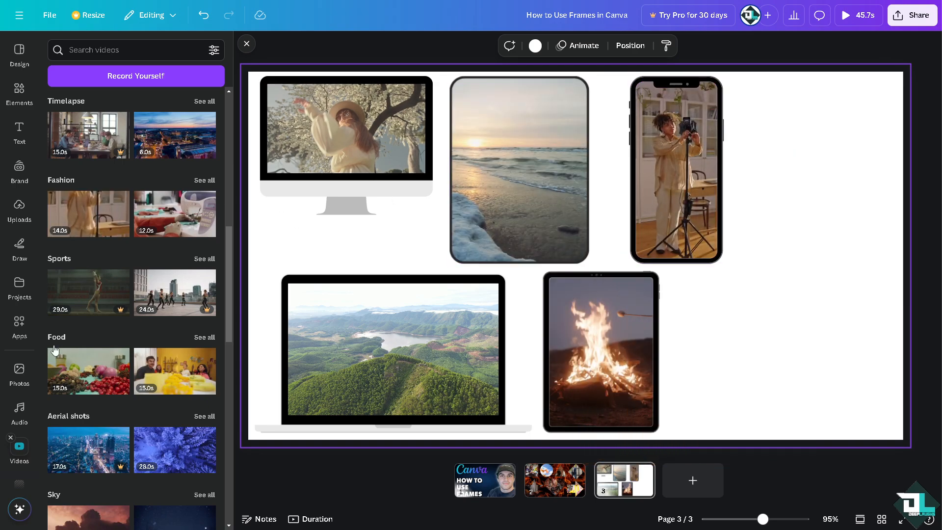
Apply the starry nebula image as the background of page 3.
scroll(24, 363, "down", 3)
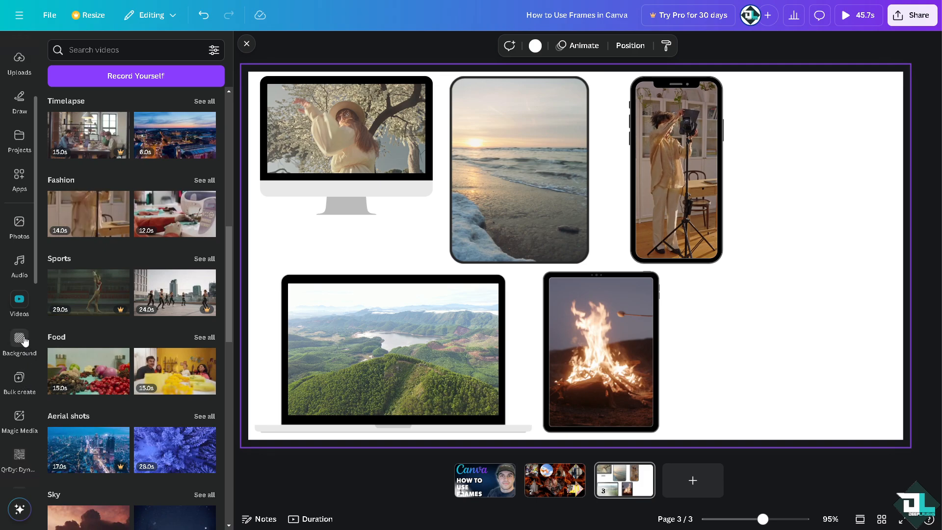
left_click(19, 338)
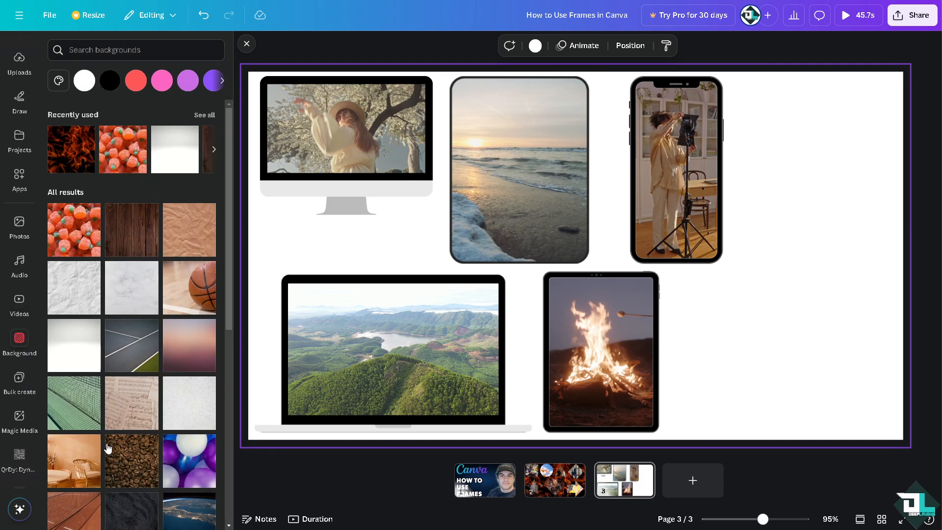
scroll(164, 458, "down", 3)
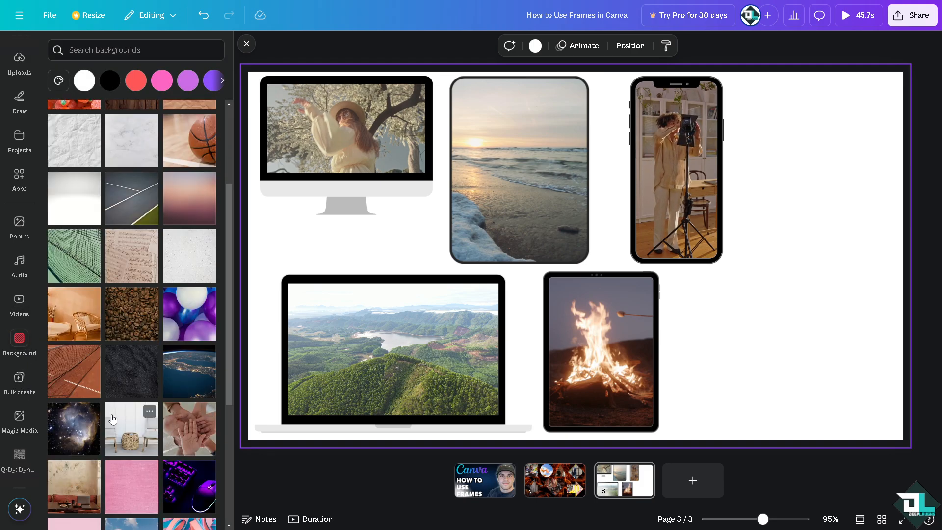
left_click(87, 423)
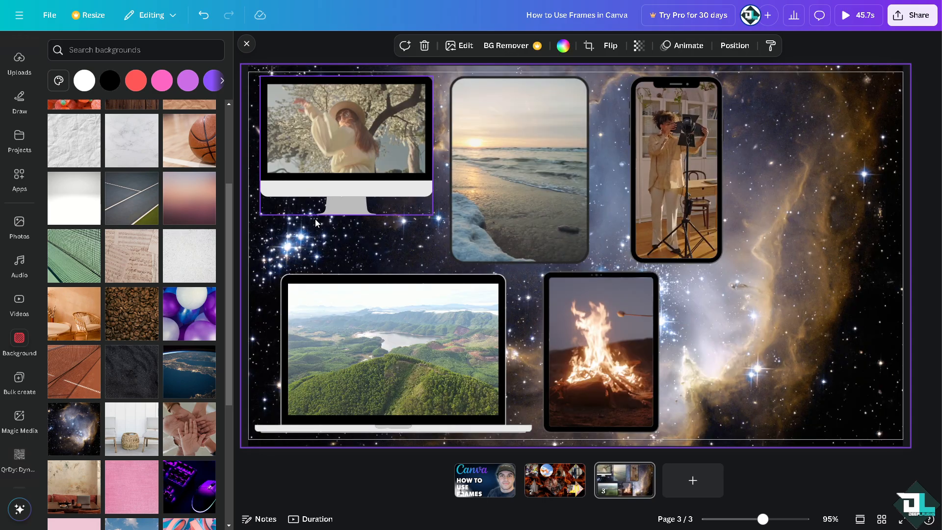
Review the title page and the finished frame pages, and collapse the side panel to enlarge the view.
left_click(484, 483)
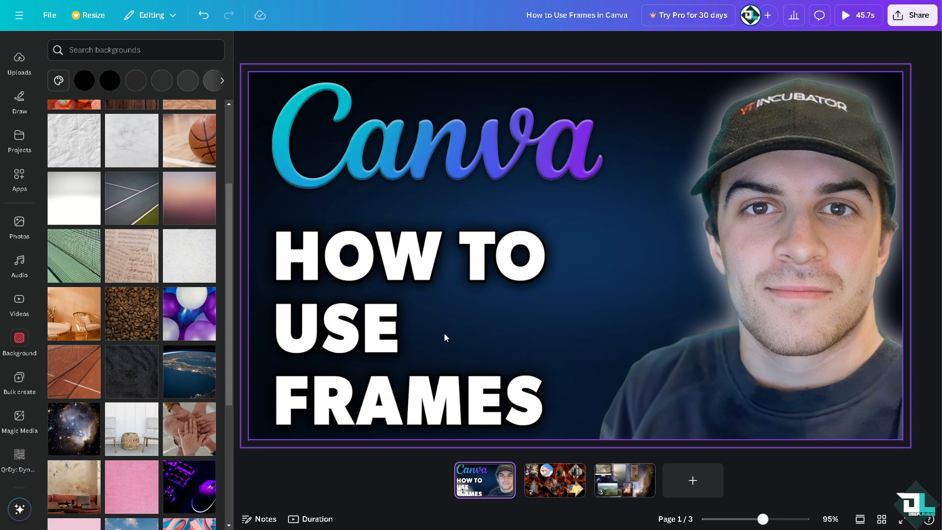
left_click(554, 472)
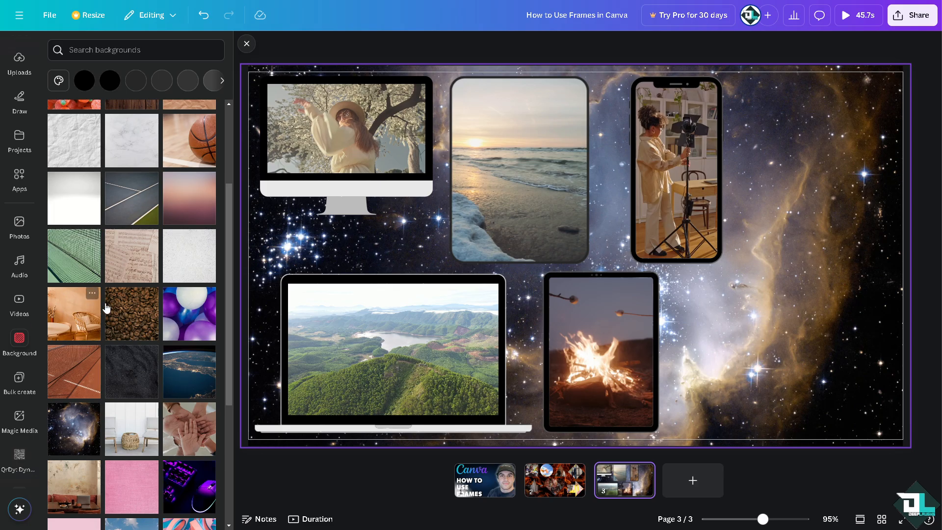
left_click(247, 44)
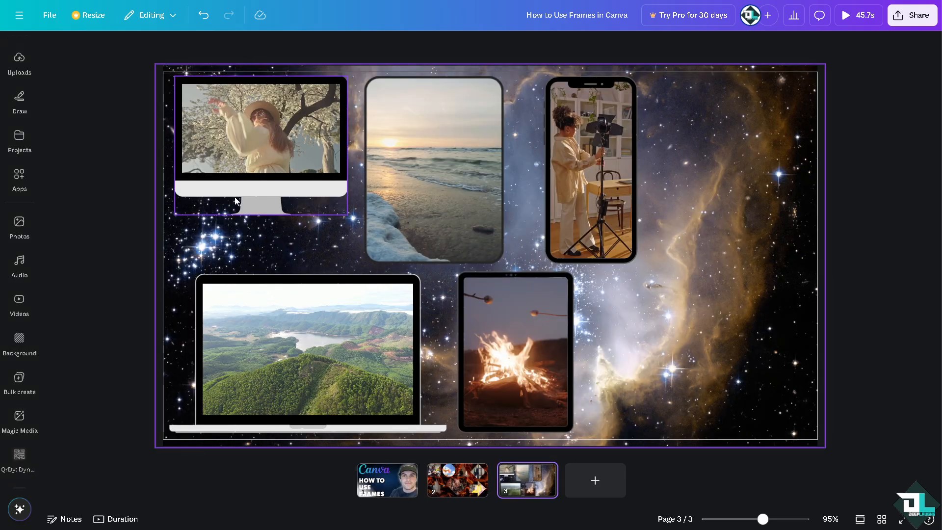
Play the full design preview starting from page 1 to check the videos in the frames, then close it.
left_click(380, 482)
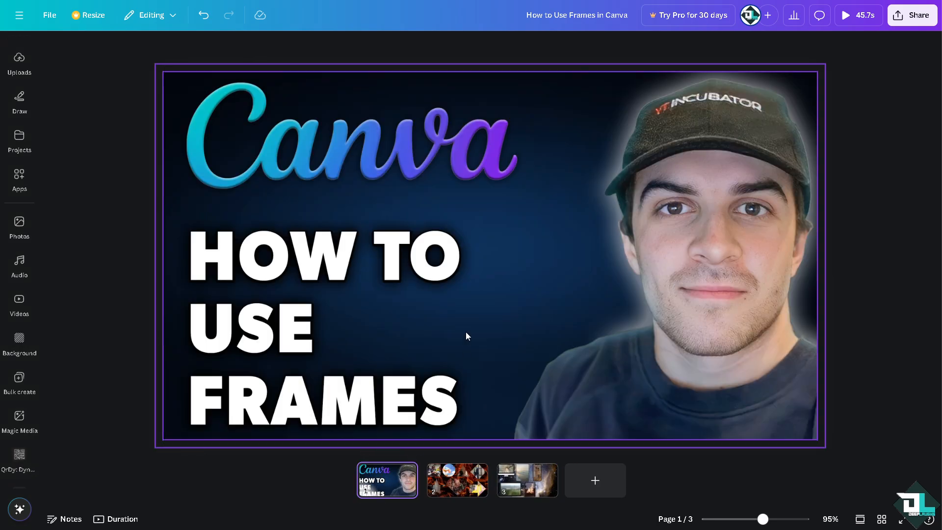
left_click(863, 15)
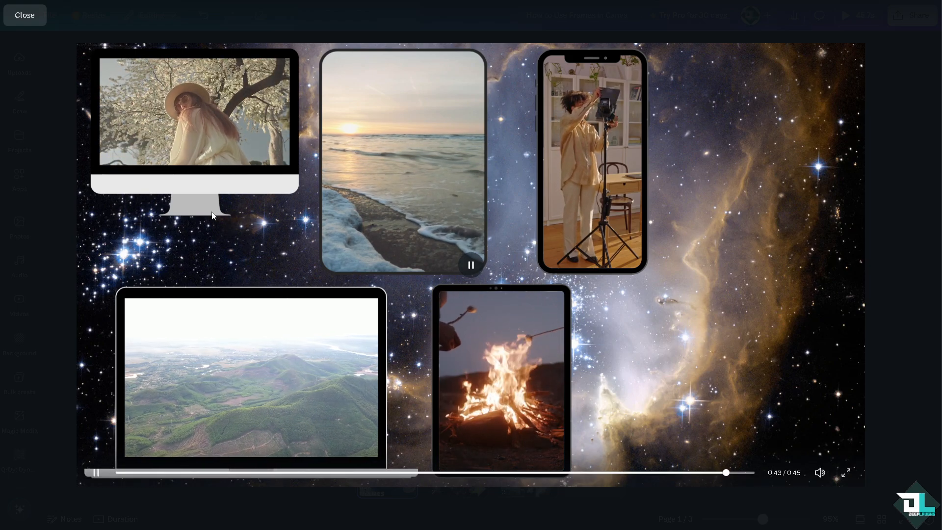
left_click(24, 15)
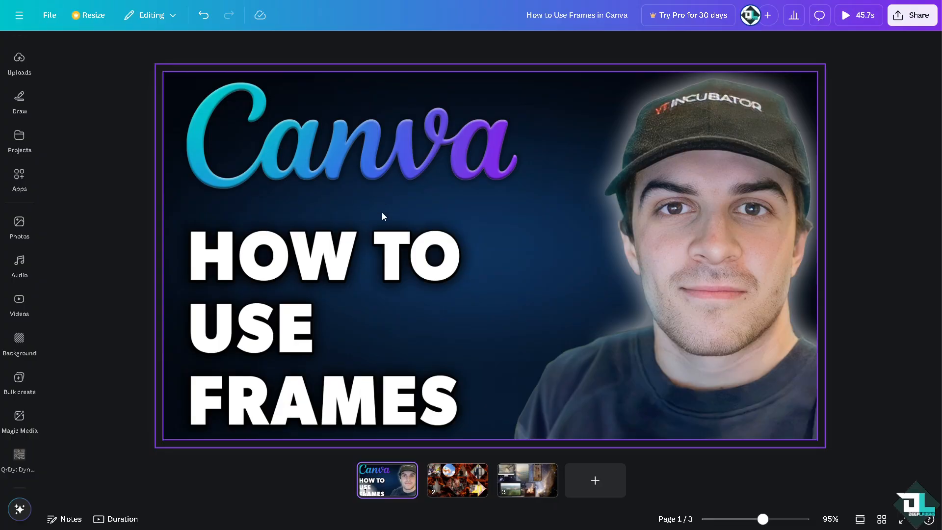
Group the desktop, laptop and two tablet frames on page 3, leaving out the smartphone, and shrink the group slightly from its upper-left corner.
left_click(460, 486)
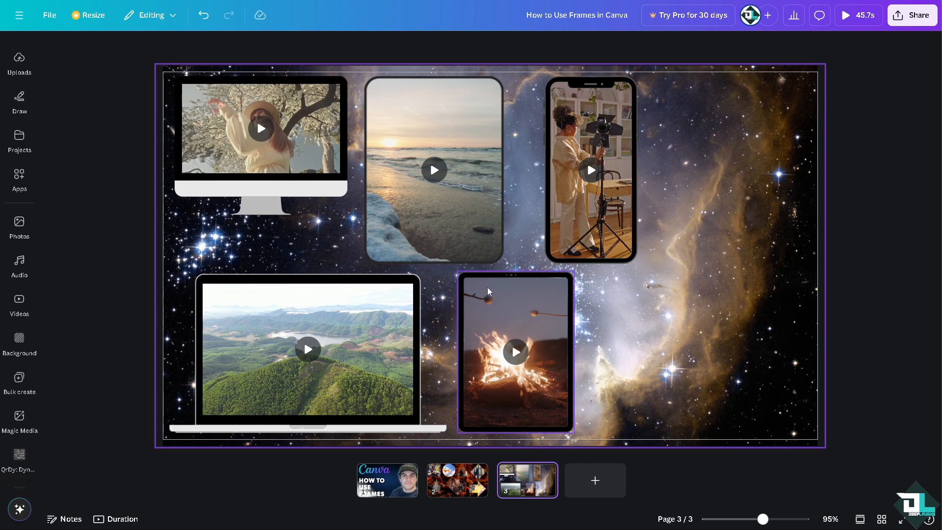
left_click(396, 145)
left_click(578, 153)
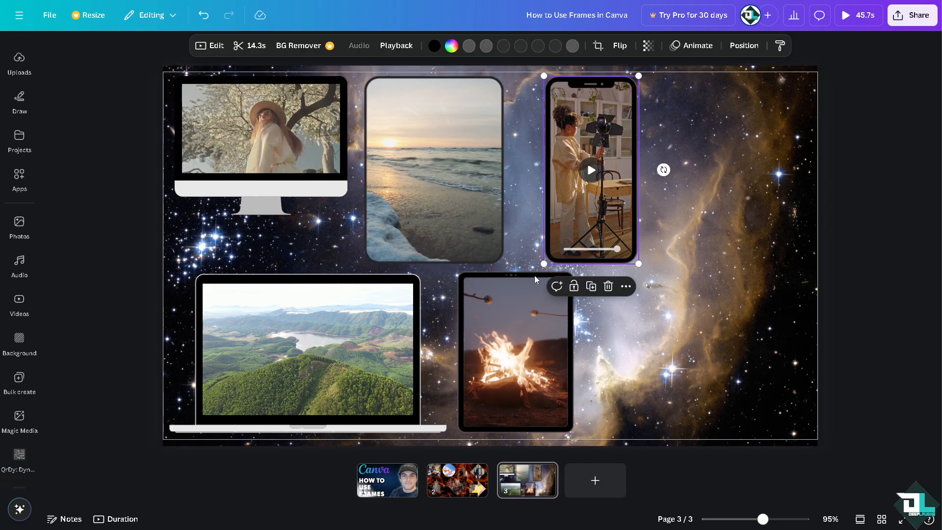
left_click(513, 315, "shift")
left_click(372, 321, "shift")
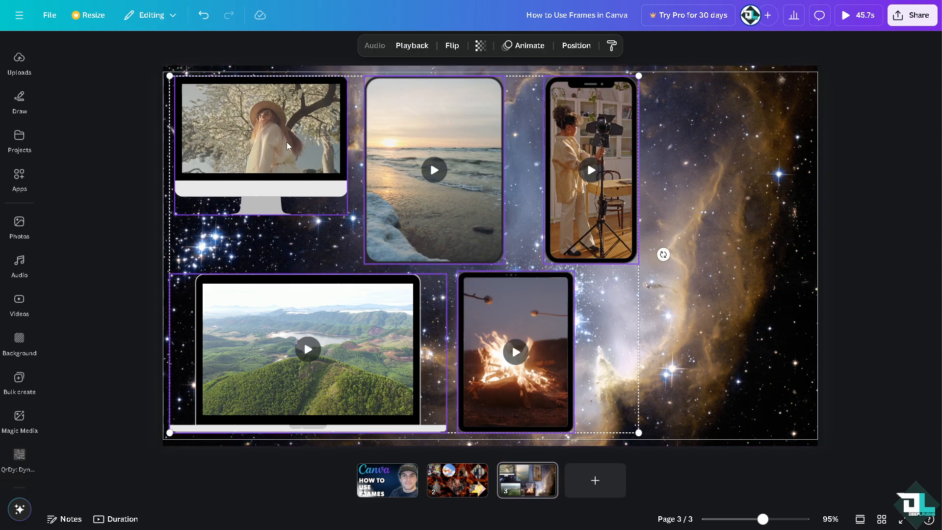
left_click(582, 142, "shift")
left_click(341, 98)
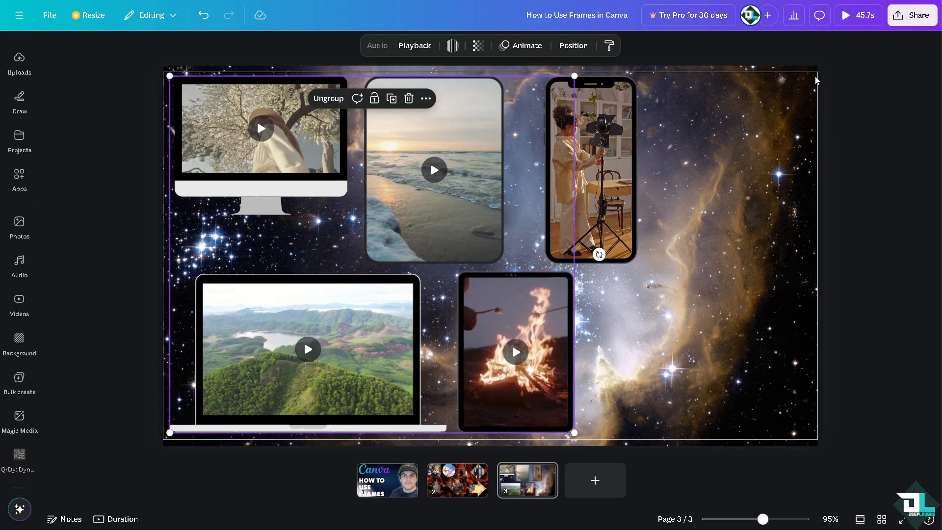
left_click_drag(169, 75, 148, 56)
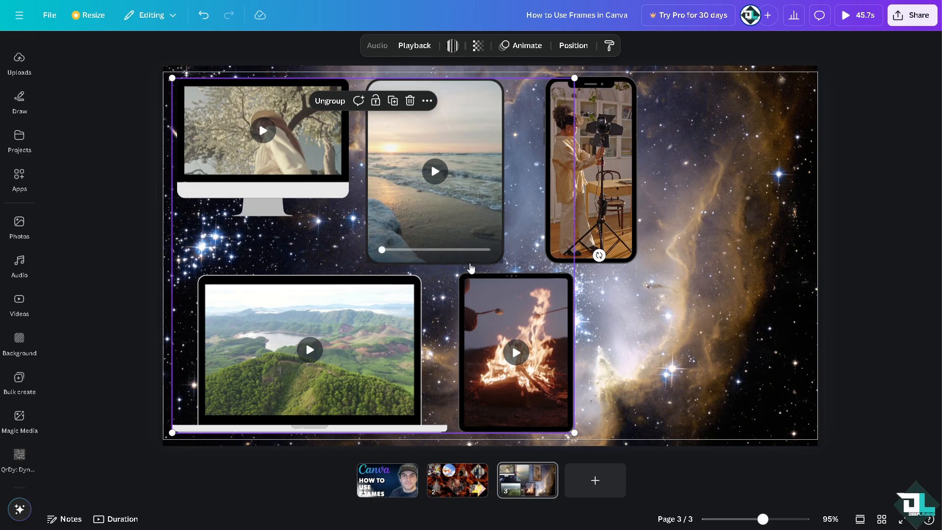
Play the design preview to check the videos in the page 3 frames, close it and deselect the group.
left_click(856, 15)
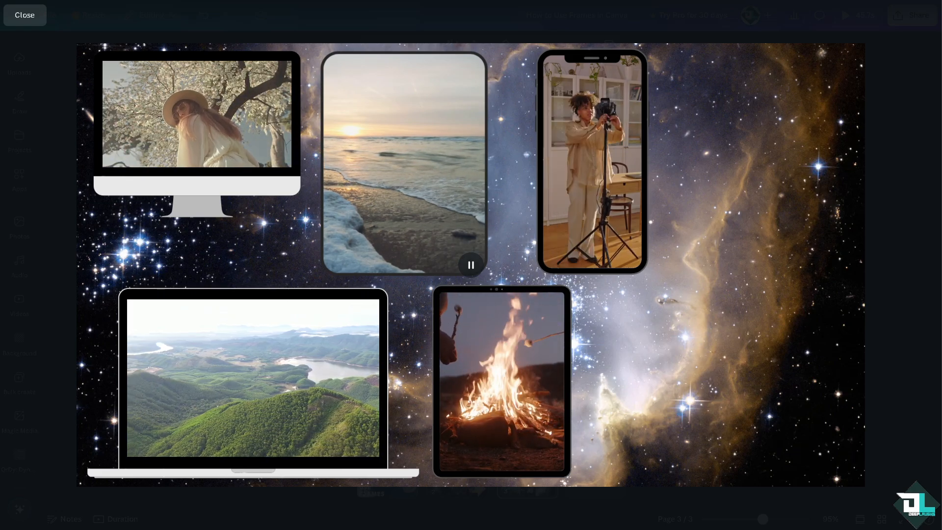
mouse_move(340, 314)
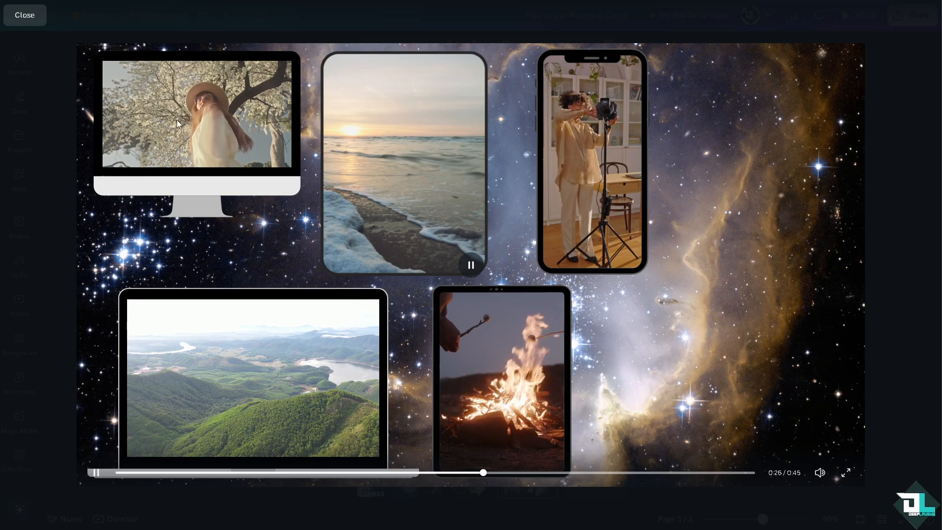
left_click(27, 23)
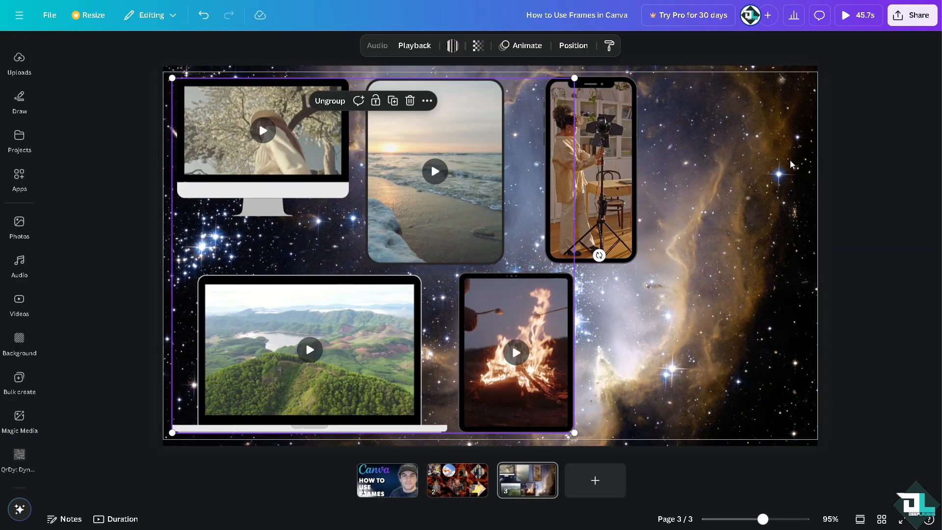
left_click(862, 133)
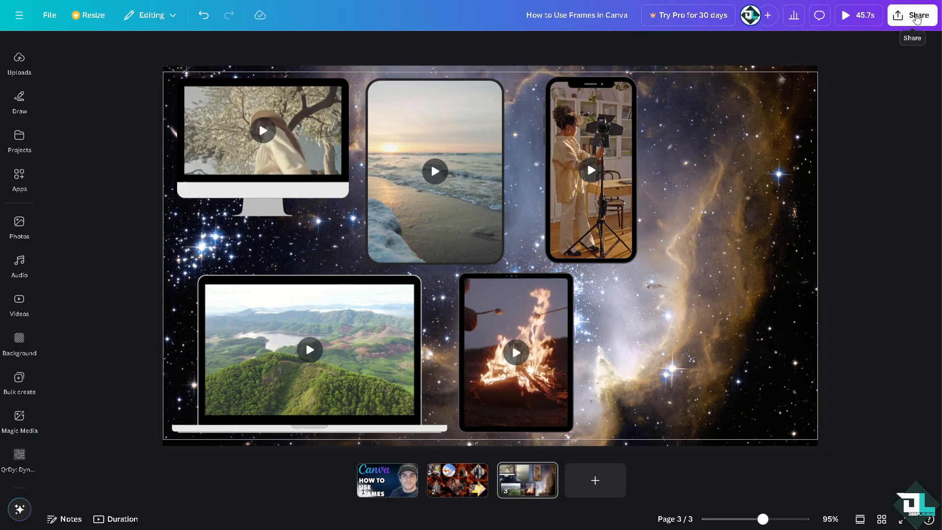
Examine the design's download settings and the available file types, and return to the sharing options without downloading.
left_click(916, 19)
left_click(752, 239)
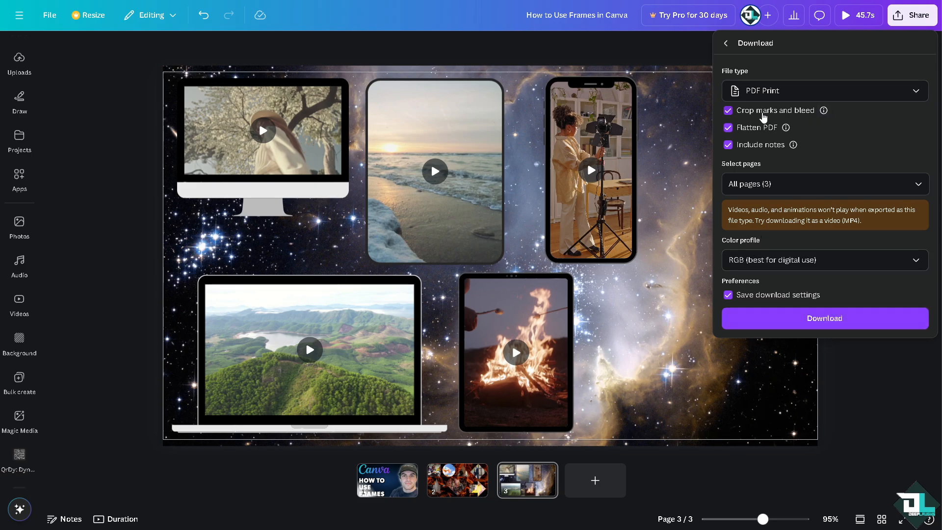
left_click(727, 45)
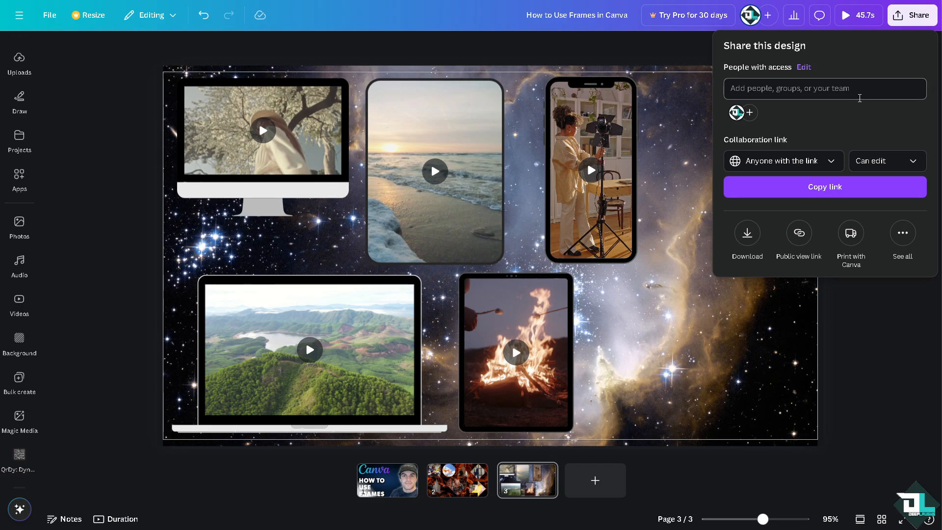
left_click(758, 239)
left_click(792, 93)
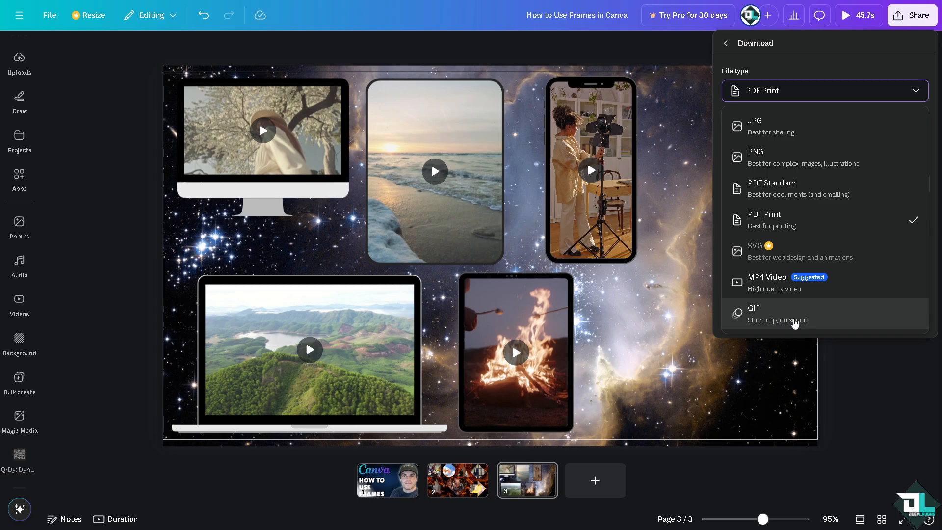
left_click(728, 48)
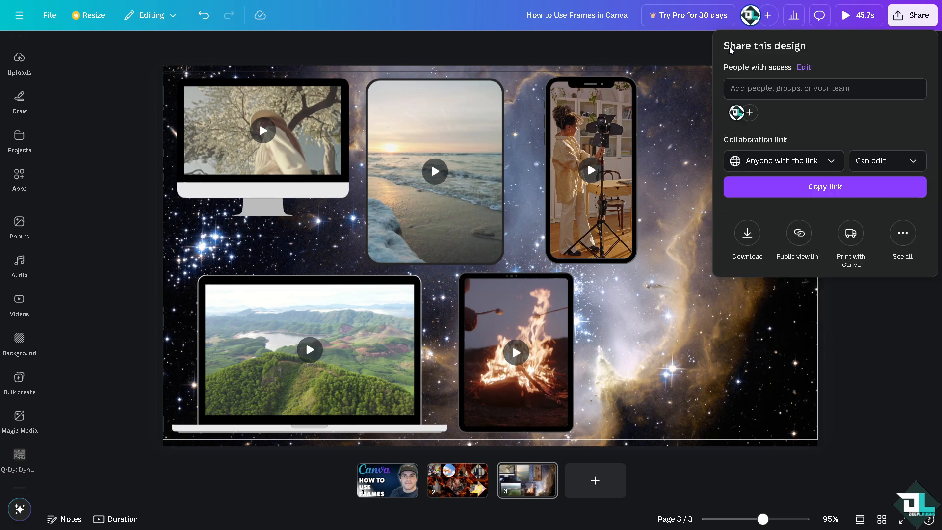
Examine all the ways to publish the design, from sharing and saving to social and messaging, and return to the sharing options.
left_click(903, 233)
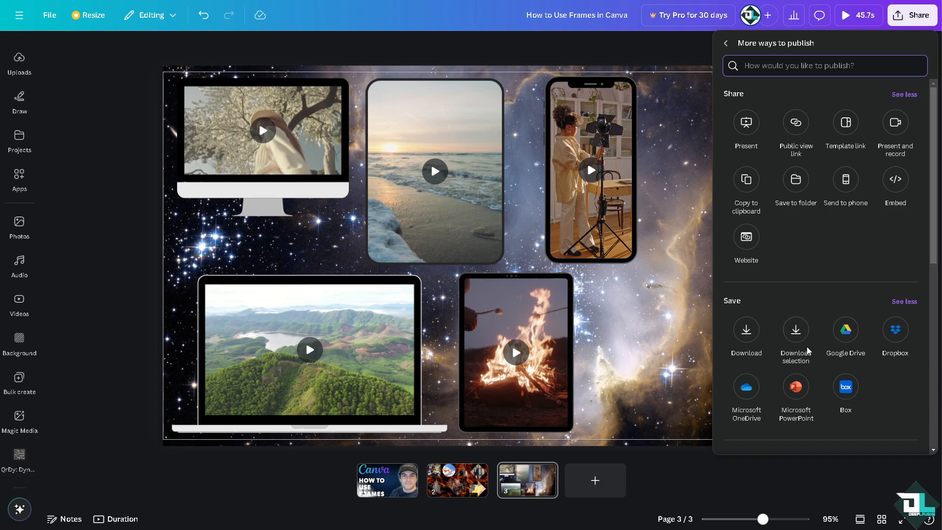
scroll(808, 357, "down", 2)
scroll(809, 359, "down", 2)
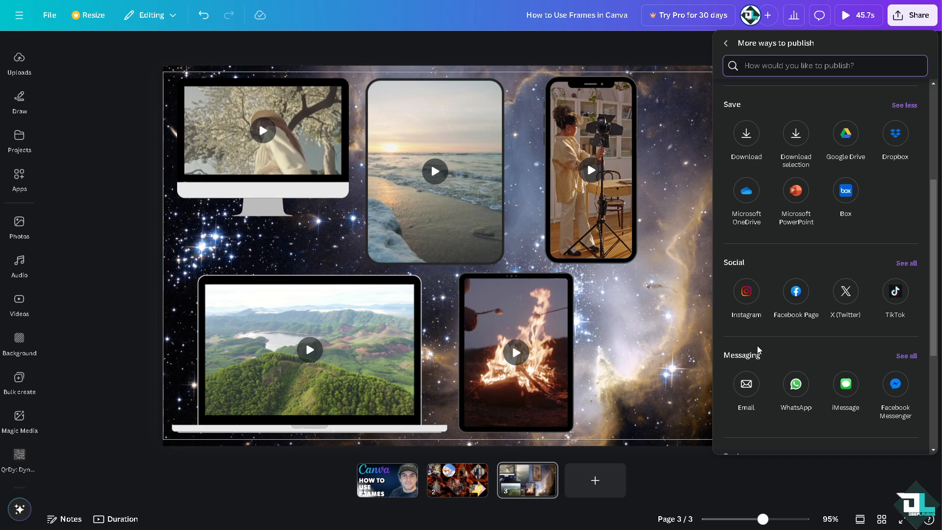
scroll(757, 346, "down", 2)
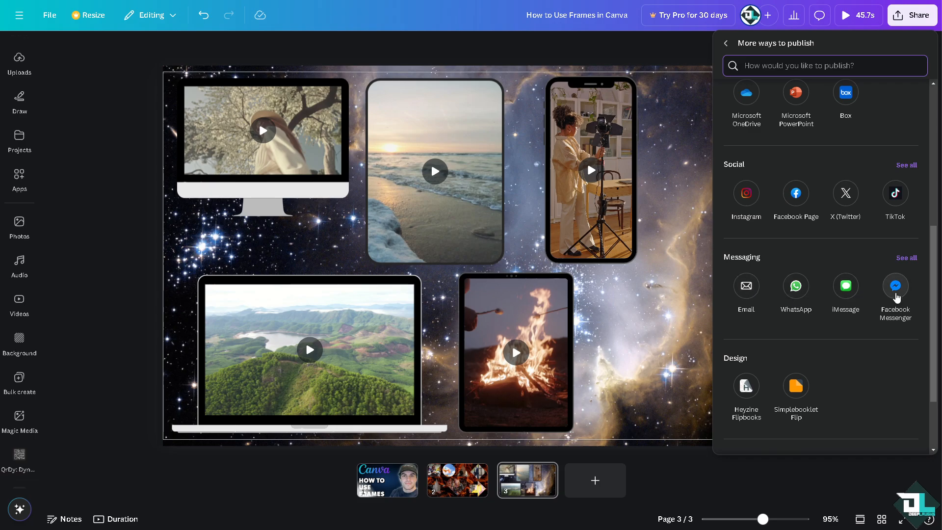
scroll(843, 344, "down", 2)
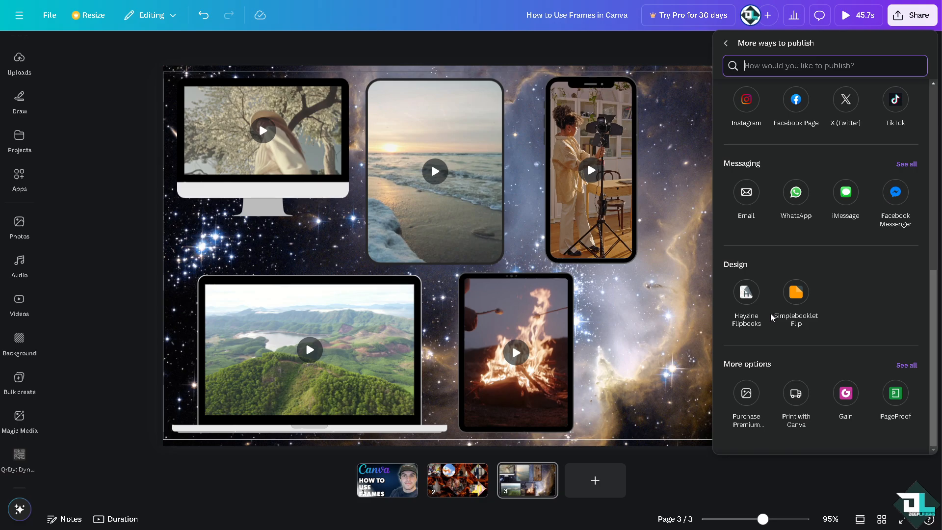
scroll(770, 313, "up", 8)
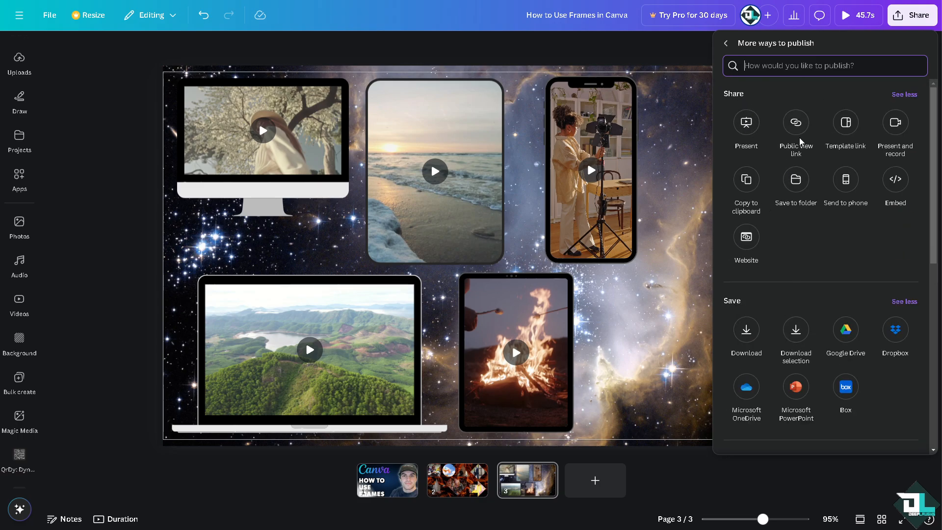
left_click(726, 43)
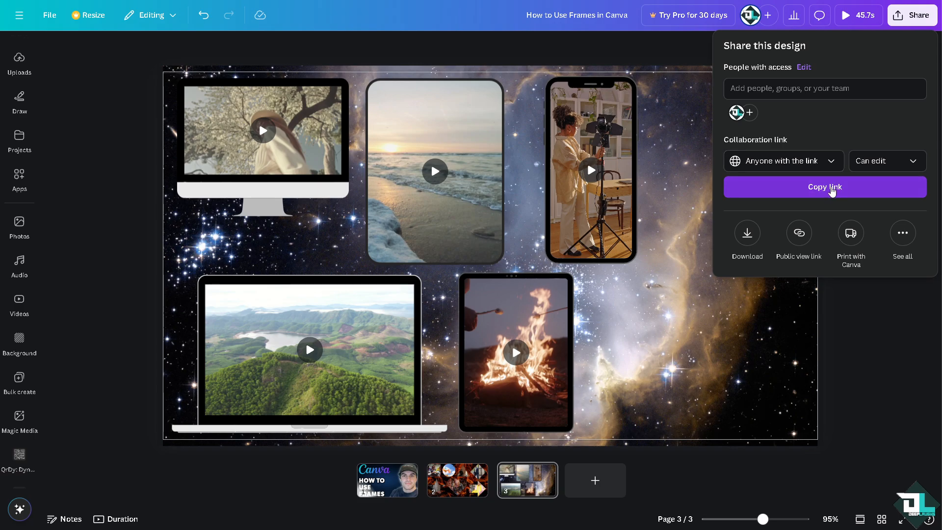
Restrict the collaboration link to Only you can access, and switch it back to Anyone with the link.
left_click(820, 163)
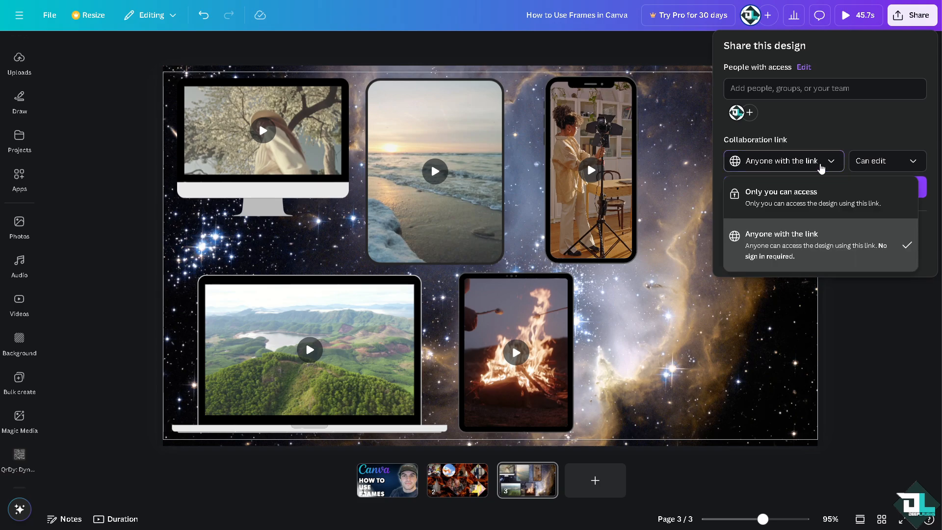
left_click(808, 199)
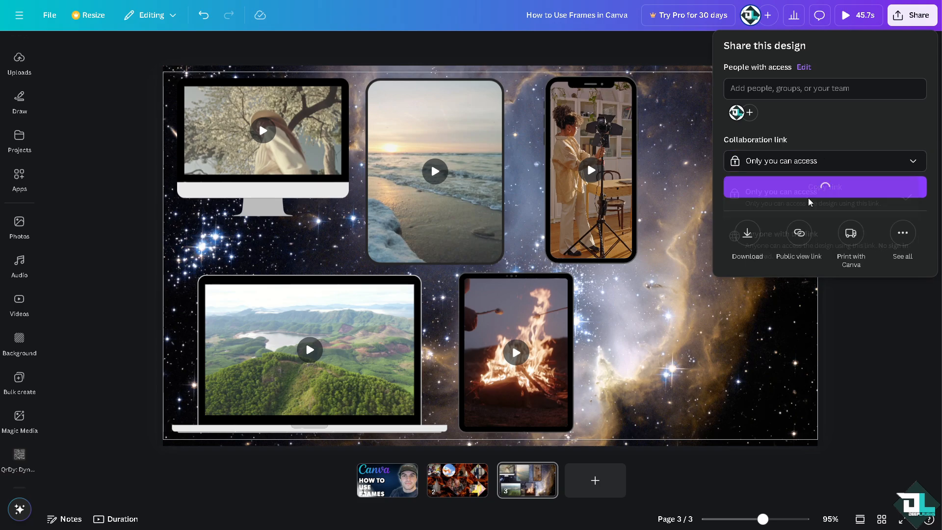
left_click(801, 163)
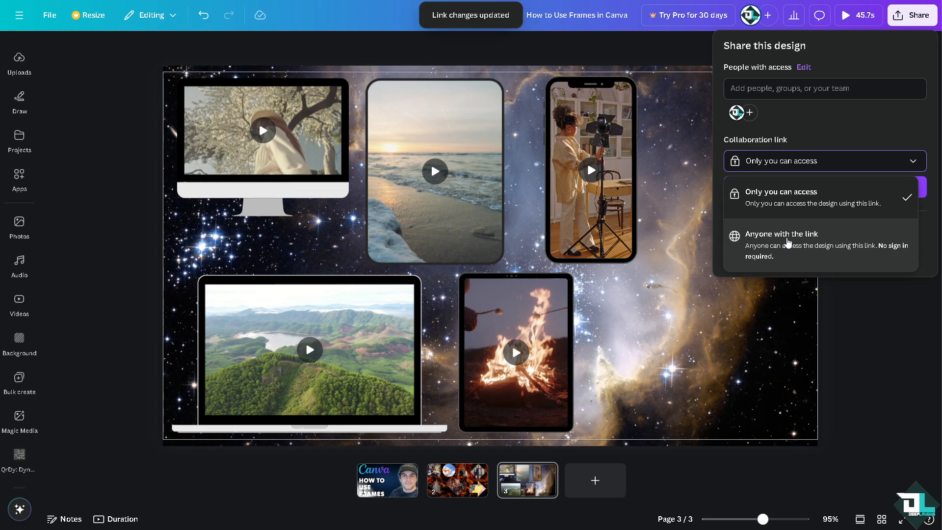
left_click(786, 242)
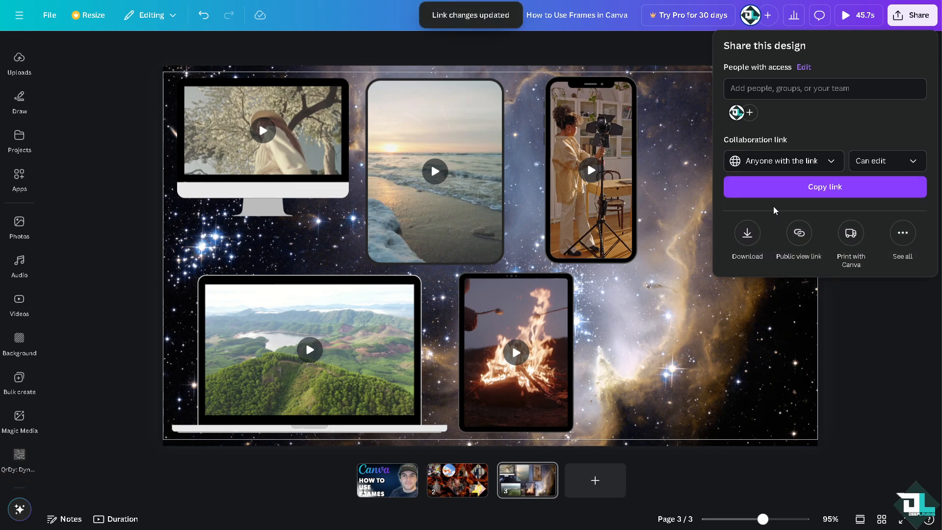
Copy the design's collaboration link and close the sharing options.
left_click(780, 190)
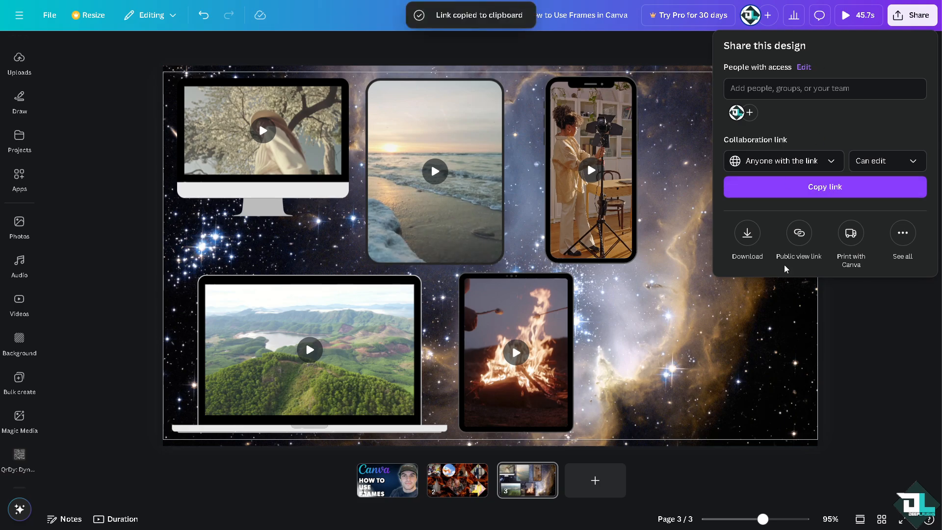
left_click(855, 13)
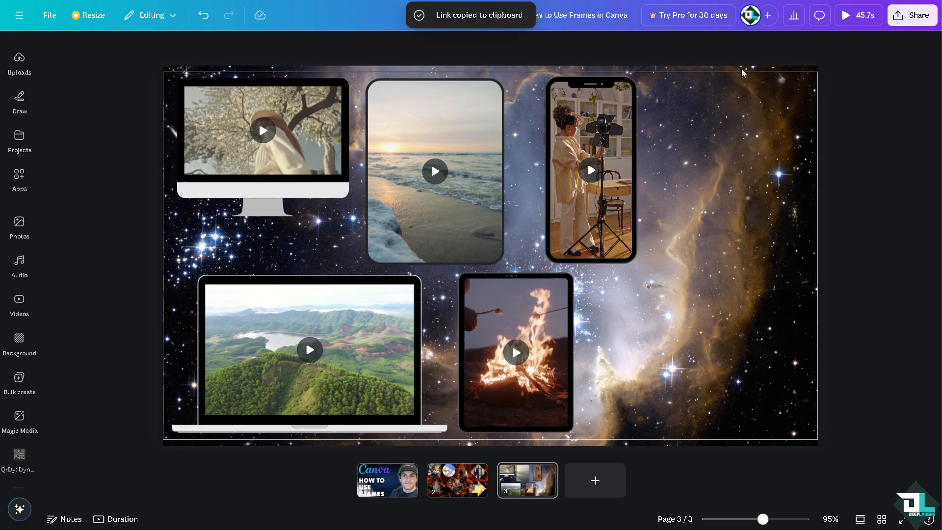